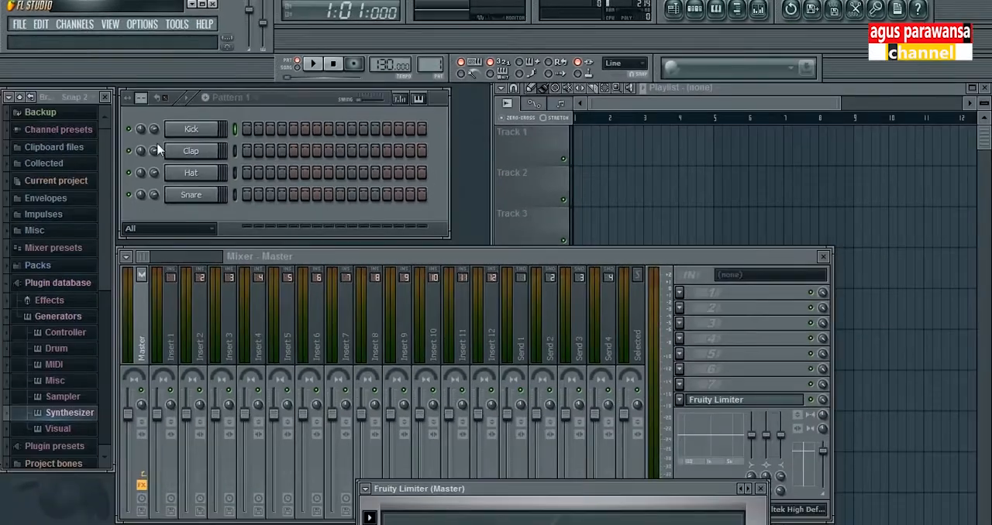
Step: Open the project "Bikin Loop contoh loop drium" and look along its step grid
click(21, 26)
click(31, 67)
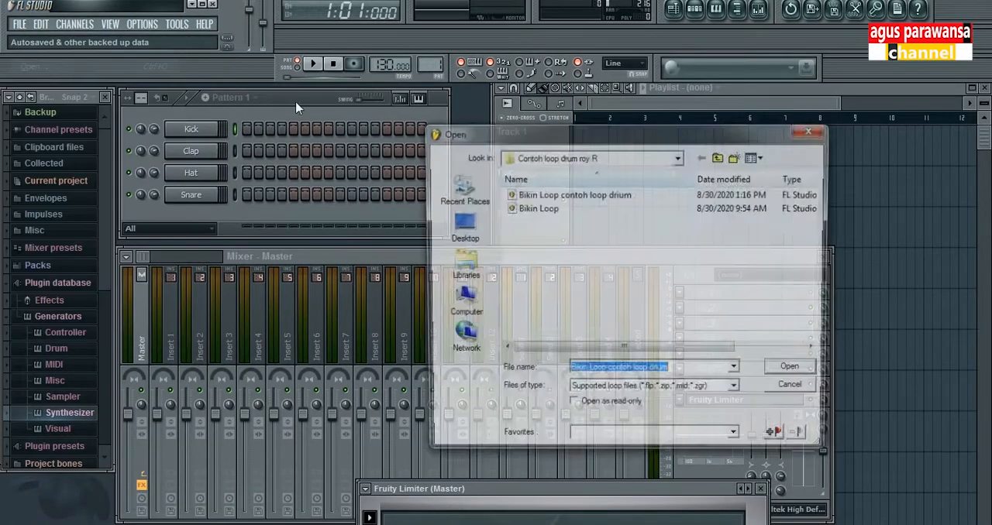
click(574, 194)
click(802, 375)
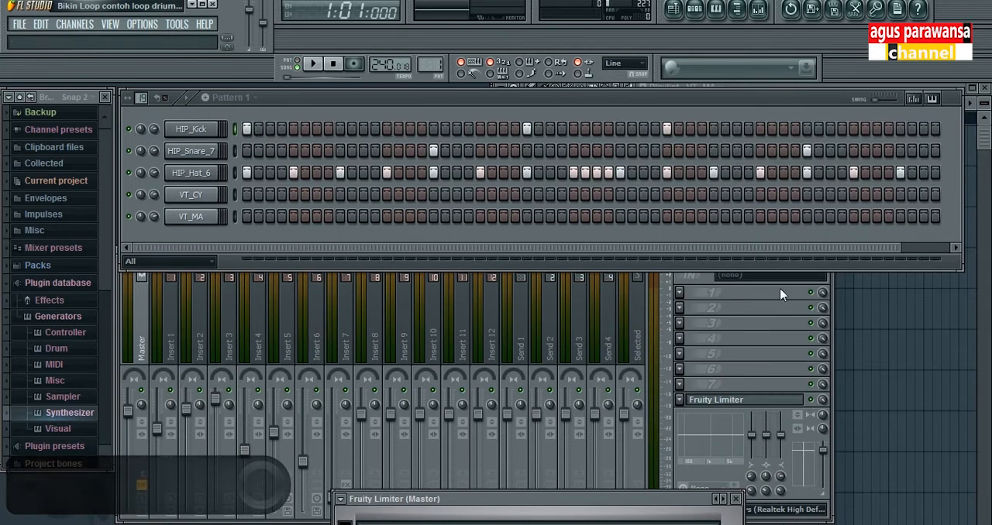
drag(773, 249, 571, 248)
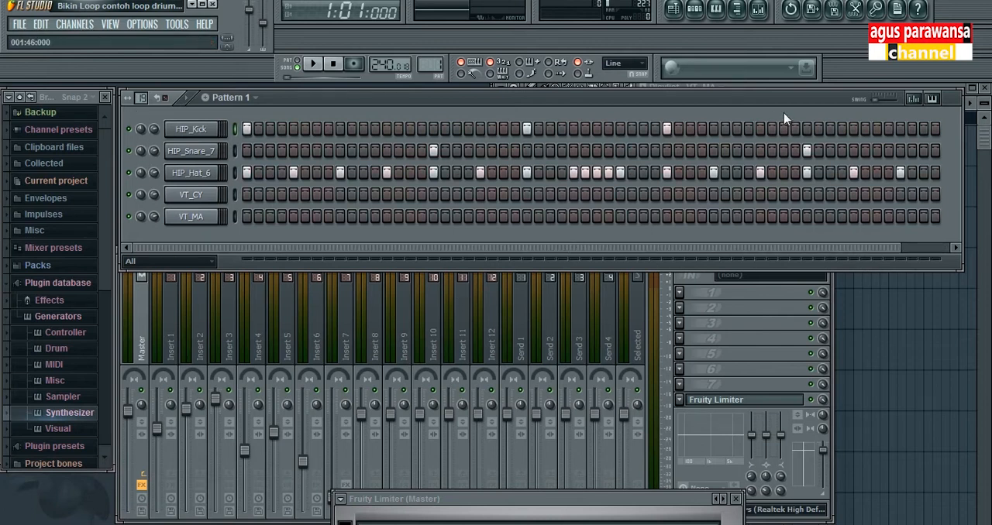
Step: Start a new empty project and extend the length of the channel step grid
click(20, 23)
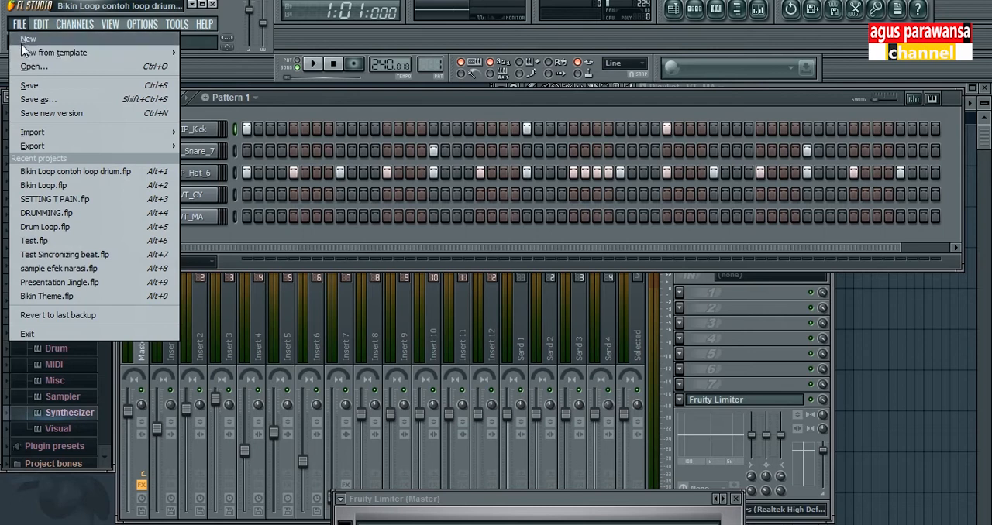
click(27, 34)
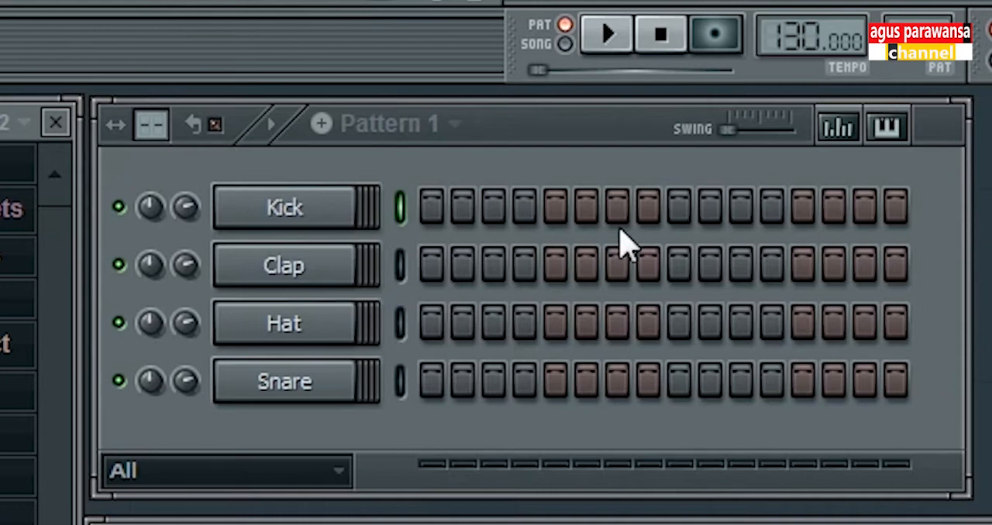
drag(158, 114, 142, 90)
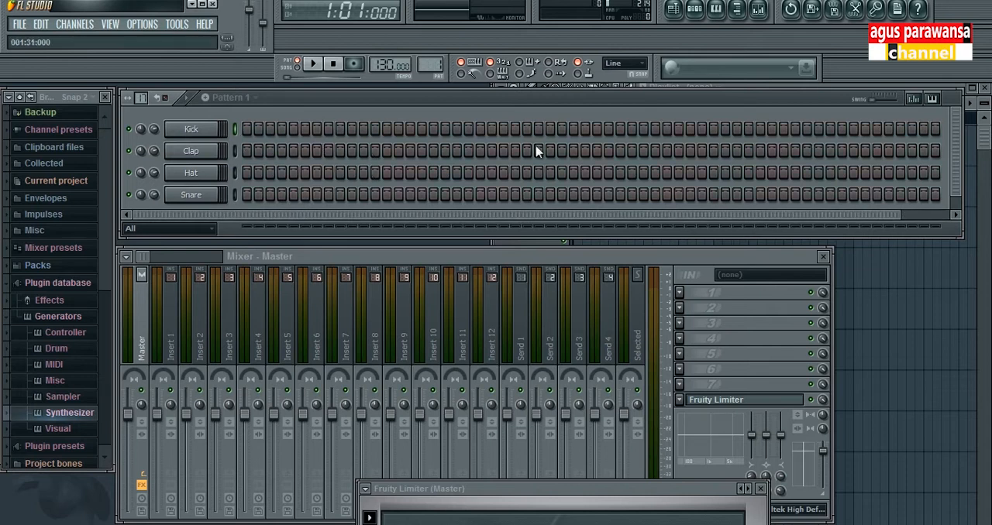
Step: Discard the untitled project's changes and open "Bikin Loop contoh loop drium" again
click(19, 25)
click(24, 68)
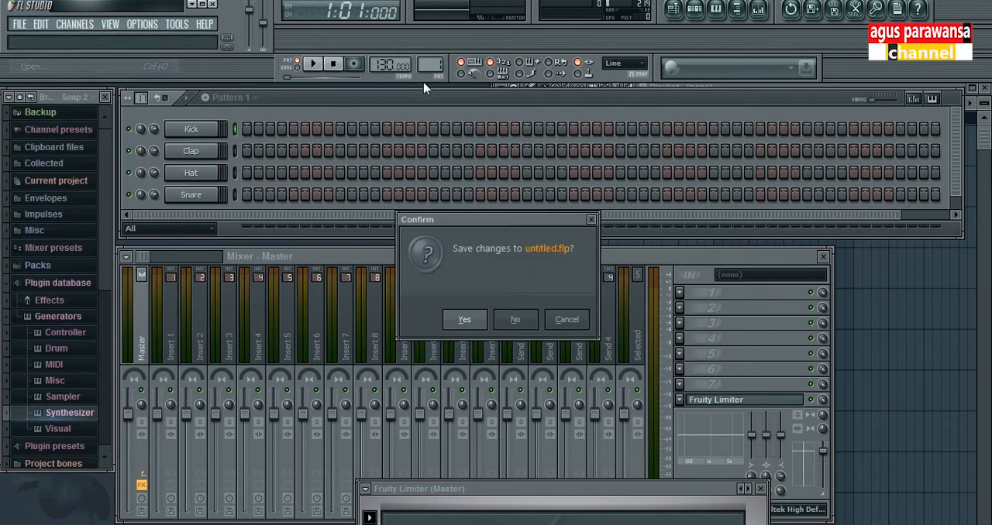
click(513, 321)
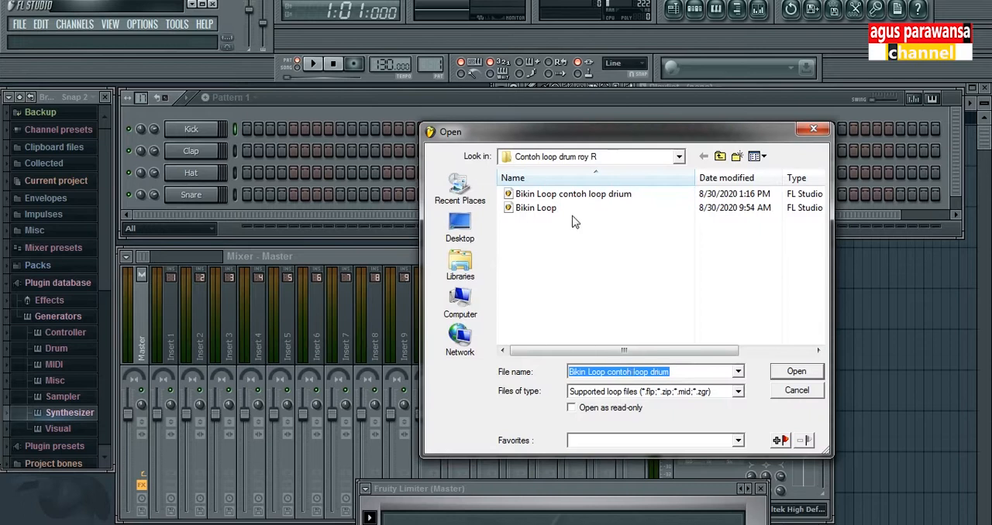
click(574, 194)
click(789, 373)
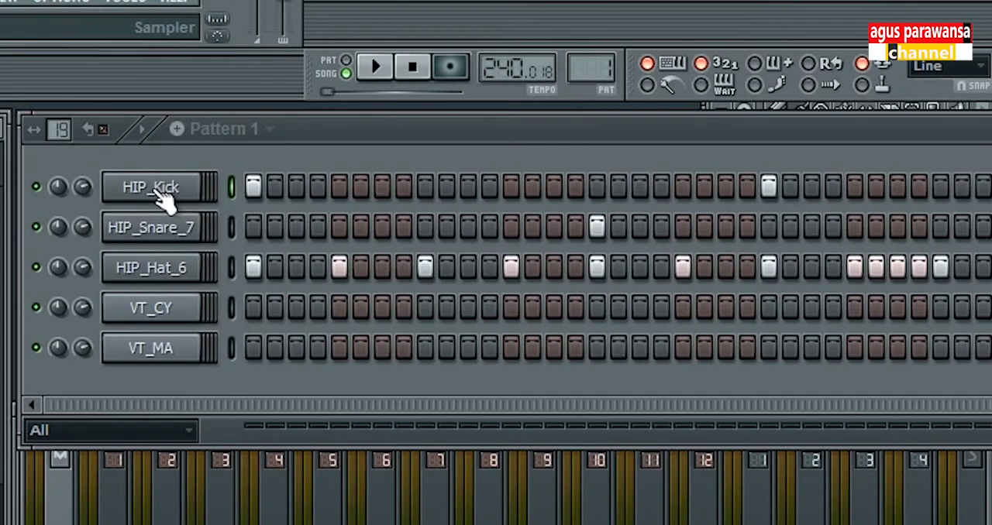
Step: Open the HIP_Kick channel's settings and browse for its sample in the Packs > Legacy > HipHop folder
click(159, 200)
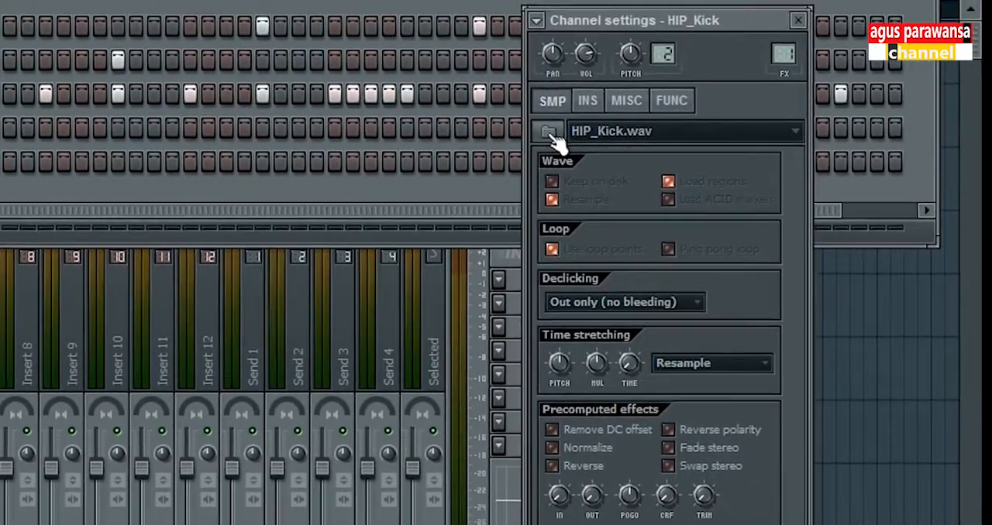
click(473, 157)
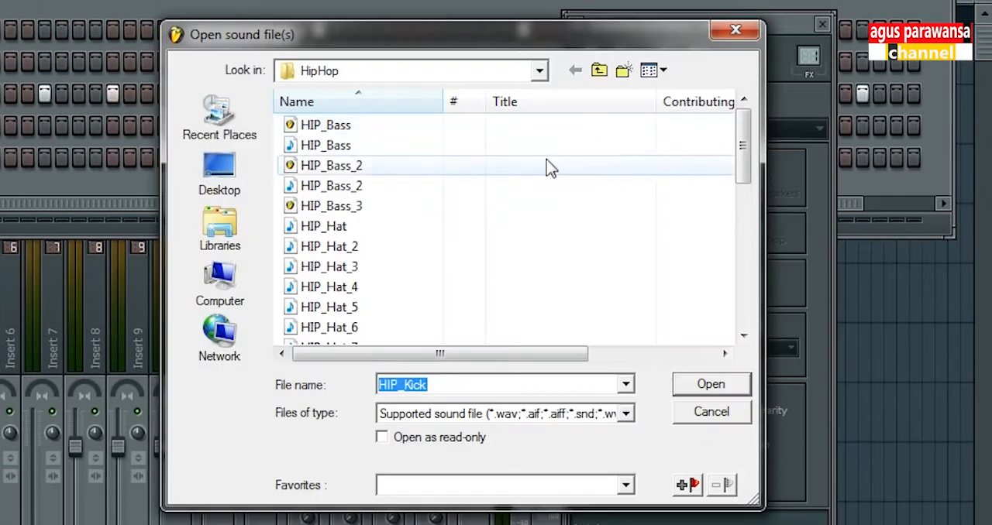
drag(507, 46, 408, 61)
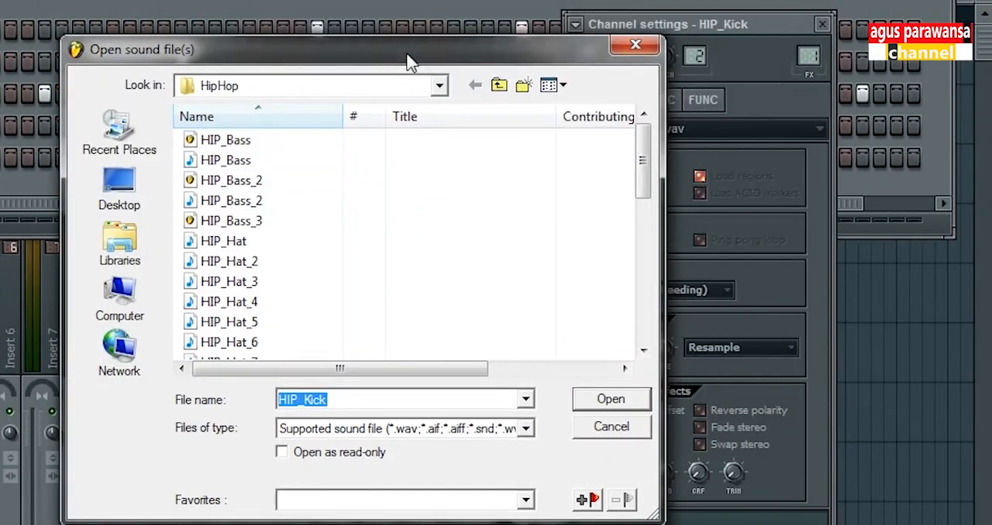
click(441, 86)
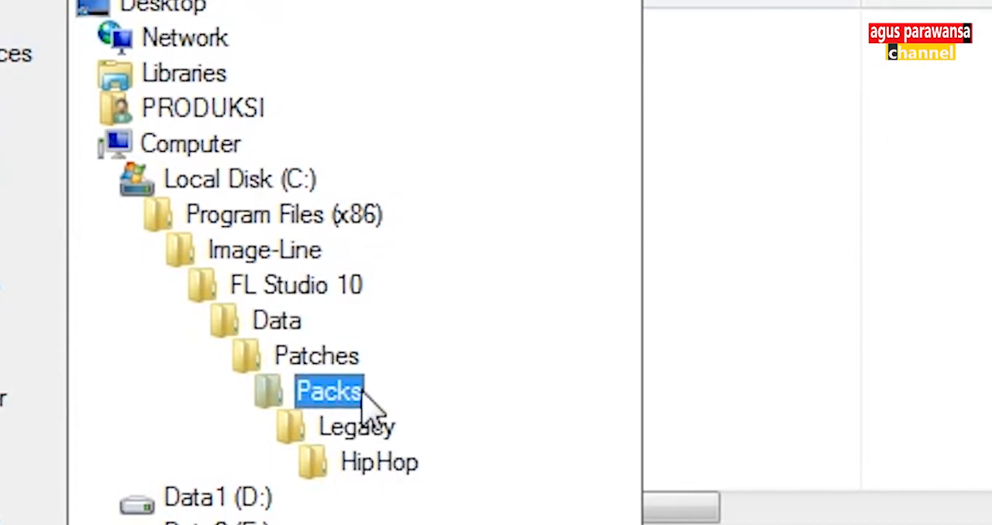
click(398, 468)
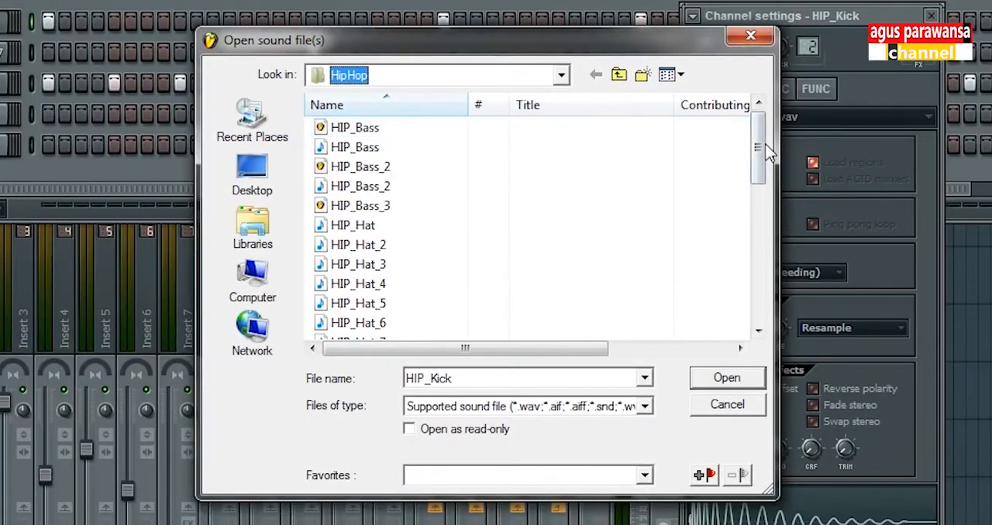
drag(763, 152, 762, 132)
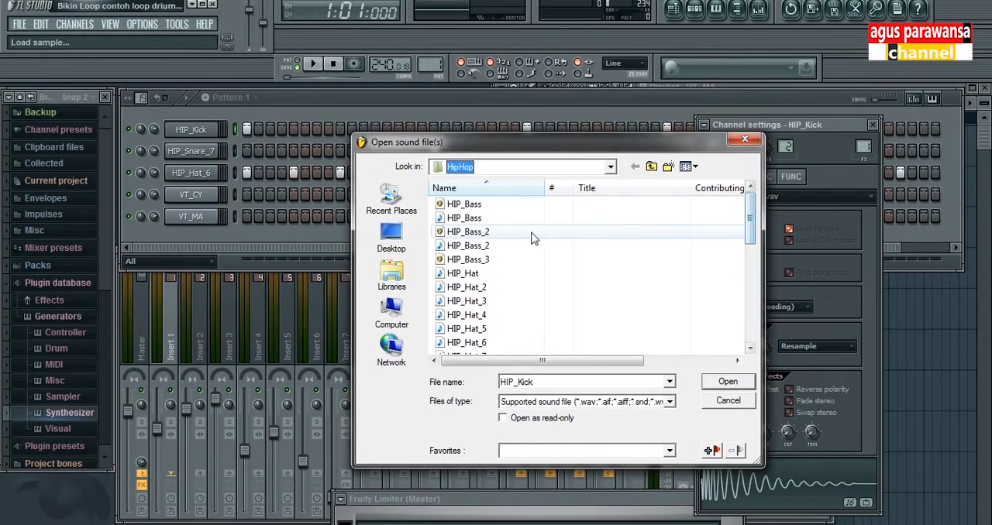
Step: Preview the samples HIP_Bass, HIP_Bass_2, and HIP_Hat through HIP_Hat_4
click(472, 218)
click(470, 246)
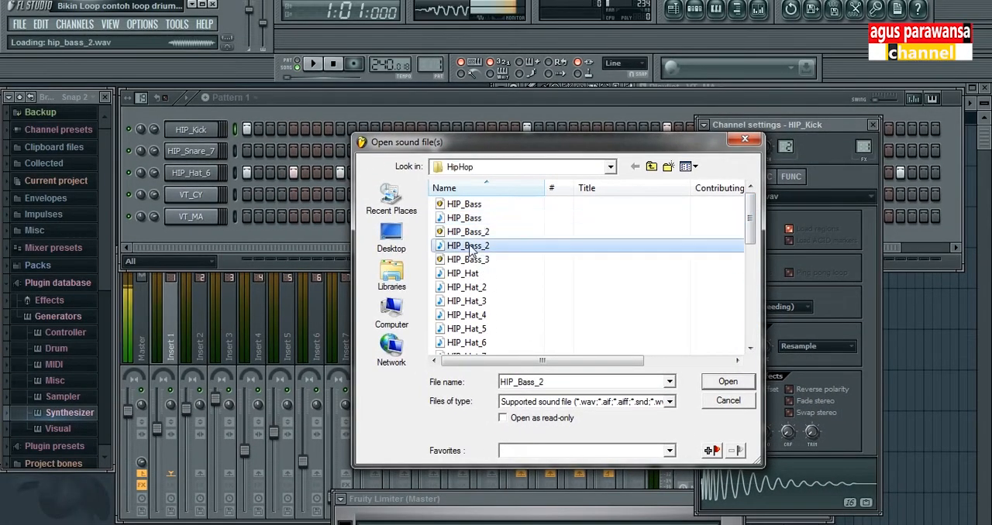
click(496, 273)
click(480, 288)
click(491, 301)
click(488, 314)
Step: Preview HIP_Kick_2, then load the HIP_Kick sample into the kick channel
drag(750, 225, 749, 264)
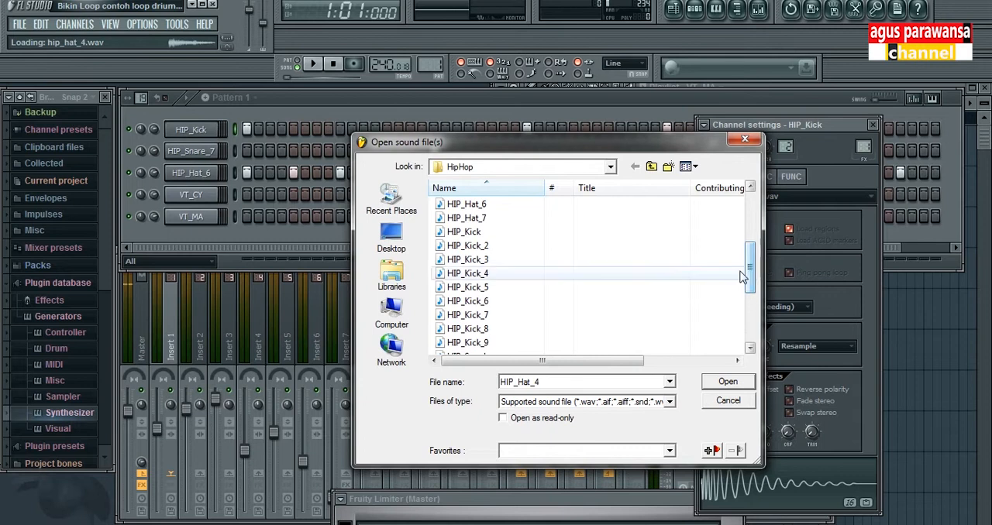
click(464, 245)
click(462, 232)
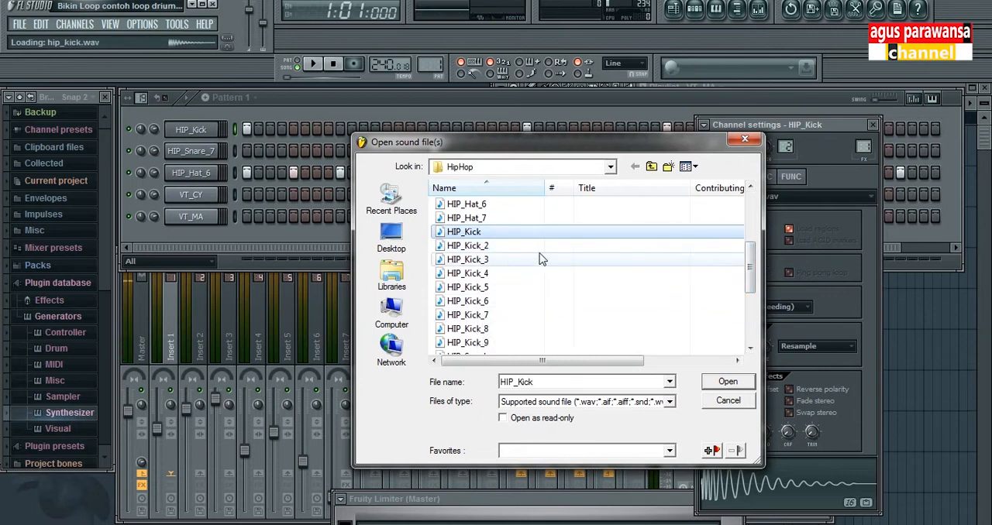
click(727, 381)
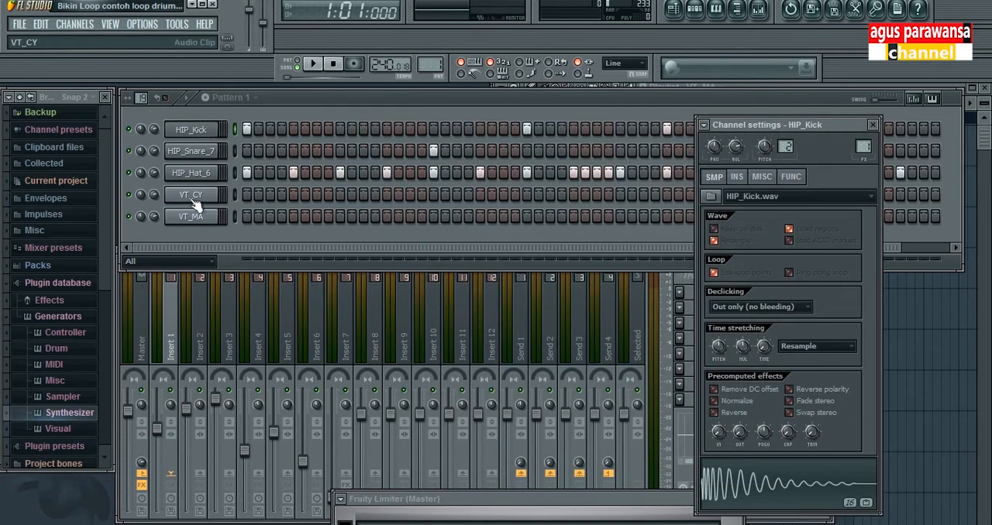
Step: View the channel settings of HIP_Snare_7, HIP_Hat_6 and VT_CY, and preview the VT_CY waveform
click(201, 156)
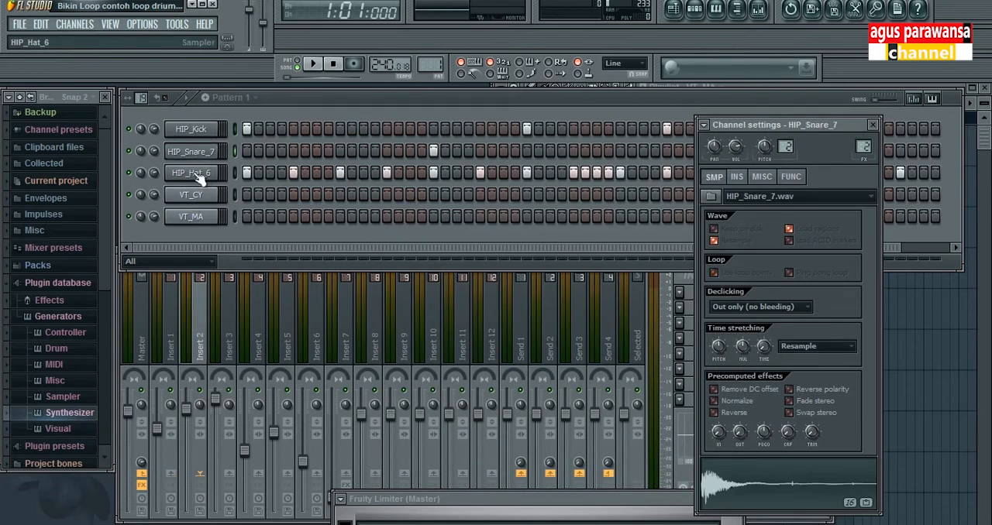
click(199, 177)
click(208, 203)
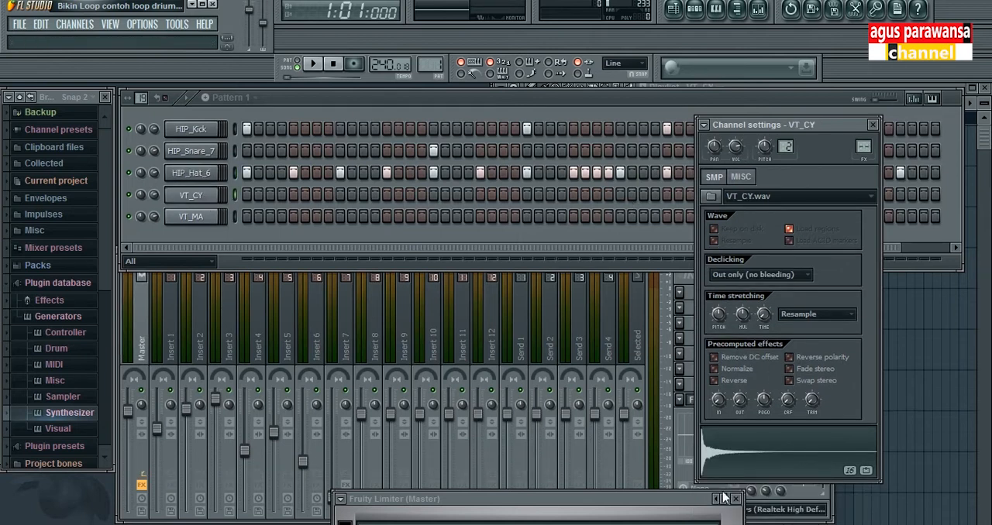
click(707, 456)
click(708, 458)
Step: View patterns 2 and 3, and preview the VT_MA sample from its channel settings
key(KP_Add)
click(257, 99)
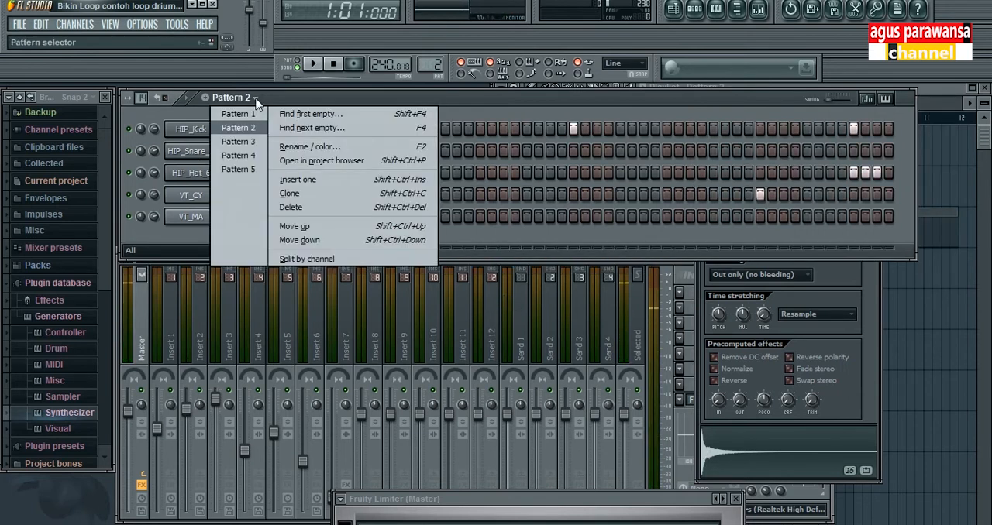
click(238, 142)
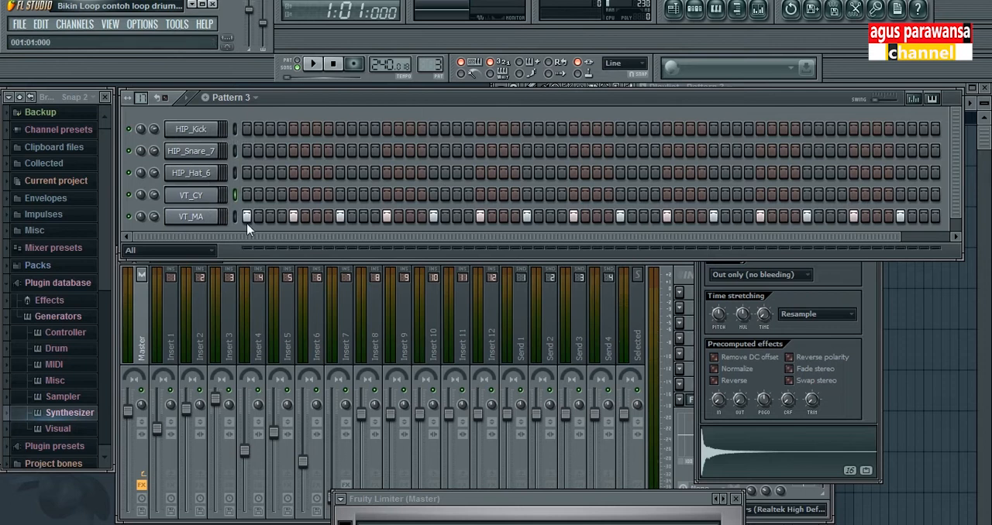
click(220, 220)
click(711, 453)
click(711, 453)
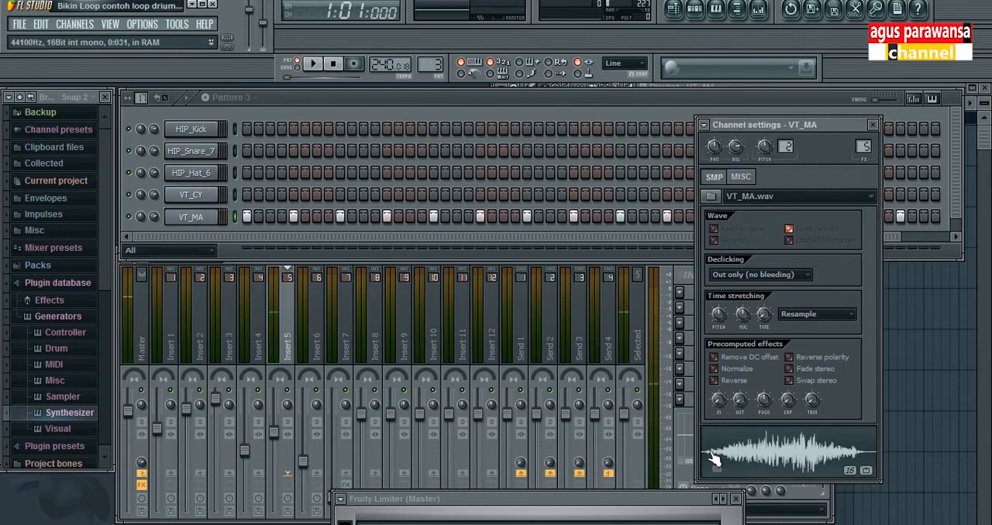
click(722, 448)
click(722, 448)
Step: Play pattern 3 with an extra VT_MA hit on step 7, stop playback and remove that hit
click(258, 105)
click(258, 147)
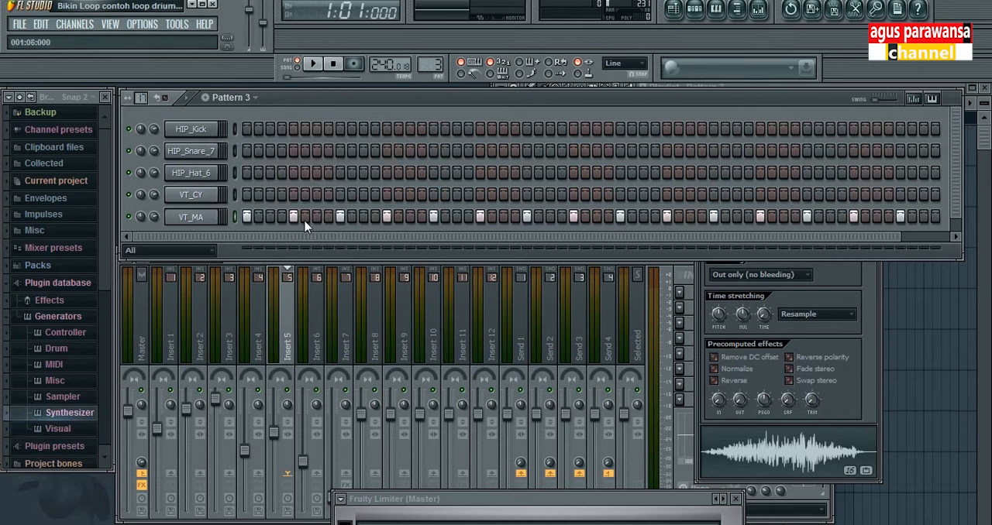
click(313, 63)
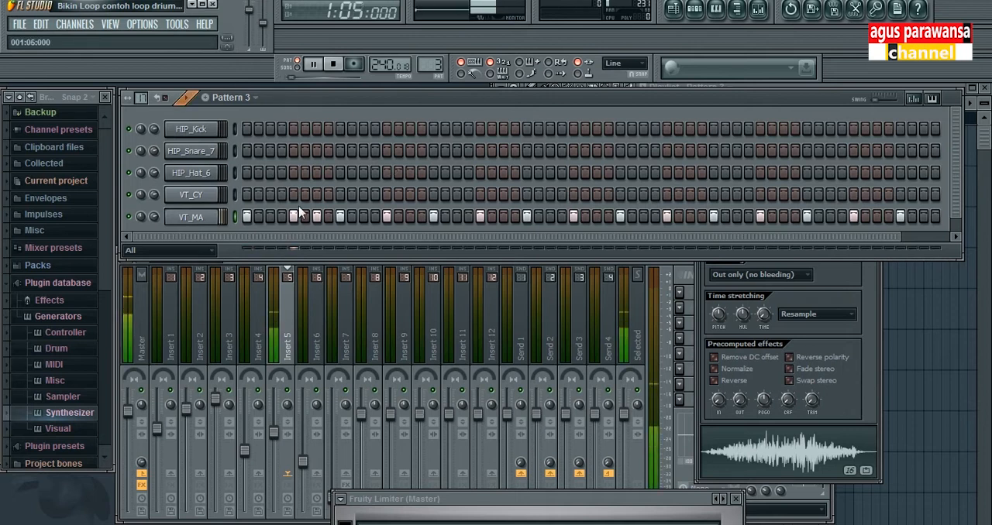
key(space)
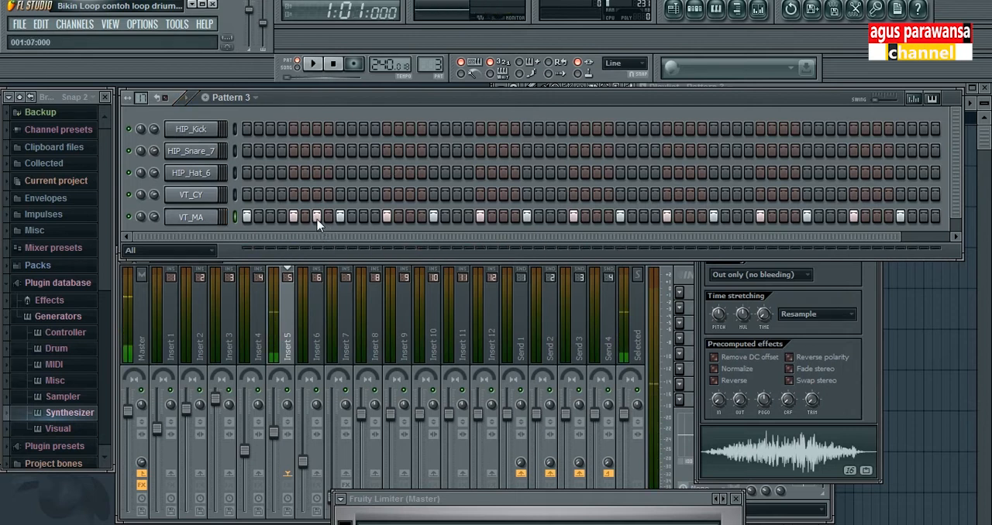
right_click(317, 220)
Step: Switch to pattern 4, play it and stop playback
click(254, 98)
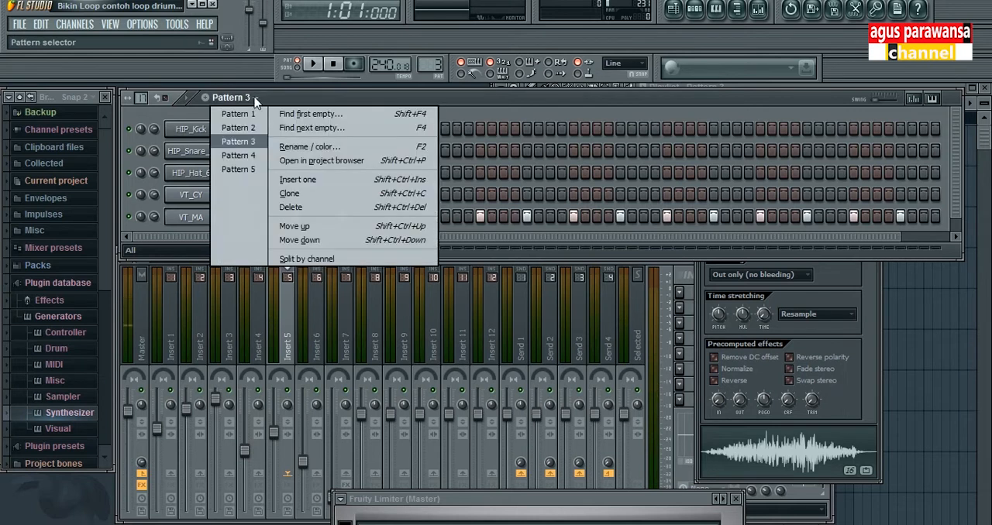
click(240, 154)
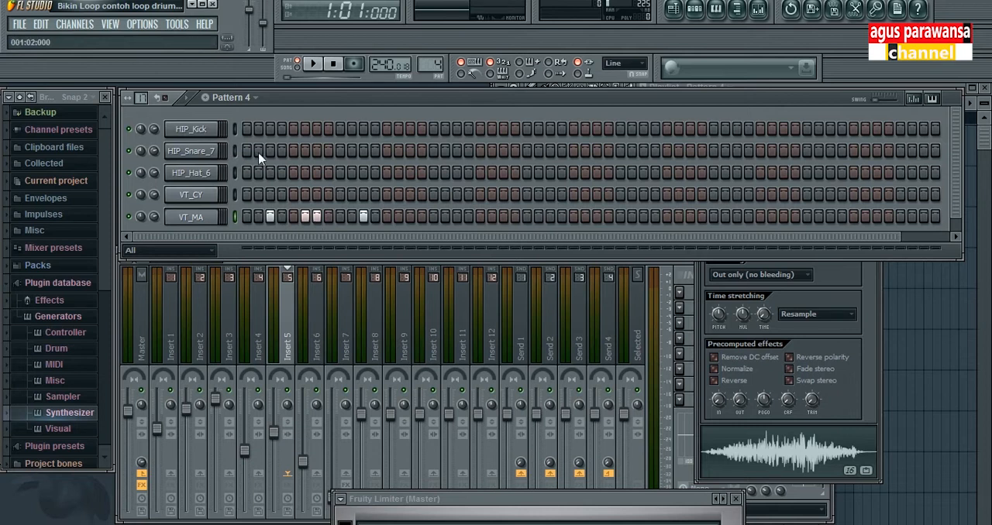
key(space)
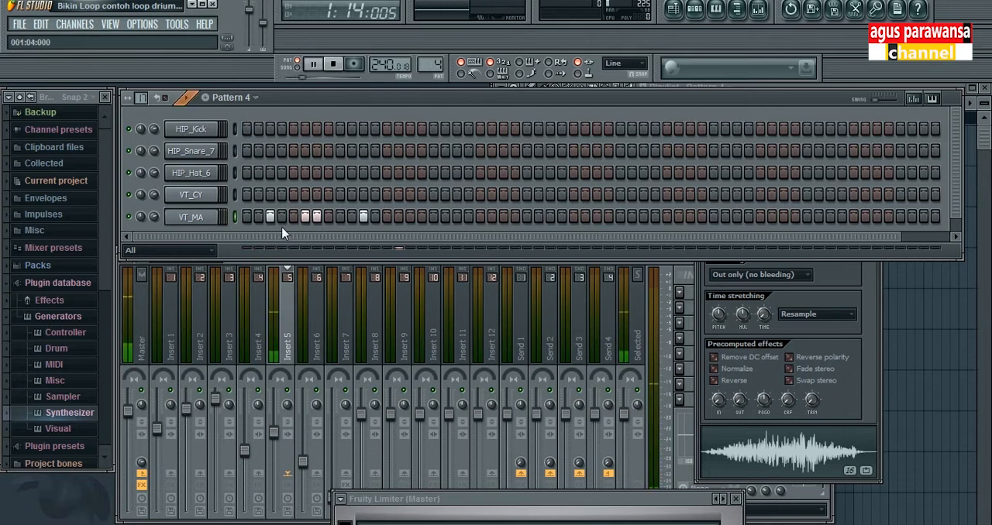
key(space)
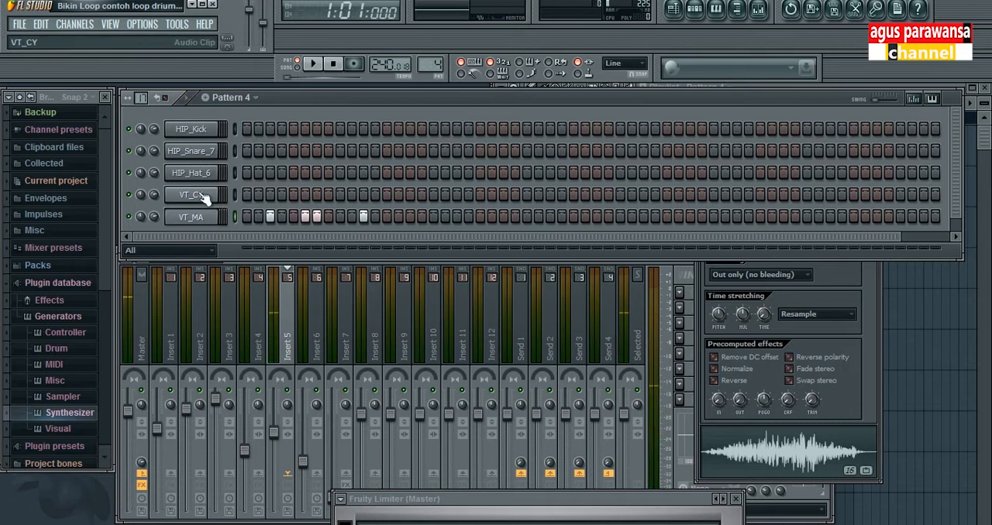
Step: Add a new empty pattern without giving it a custom name, and bring the playlist to the front
click(256, 98)
click(258, 99)
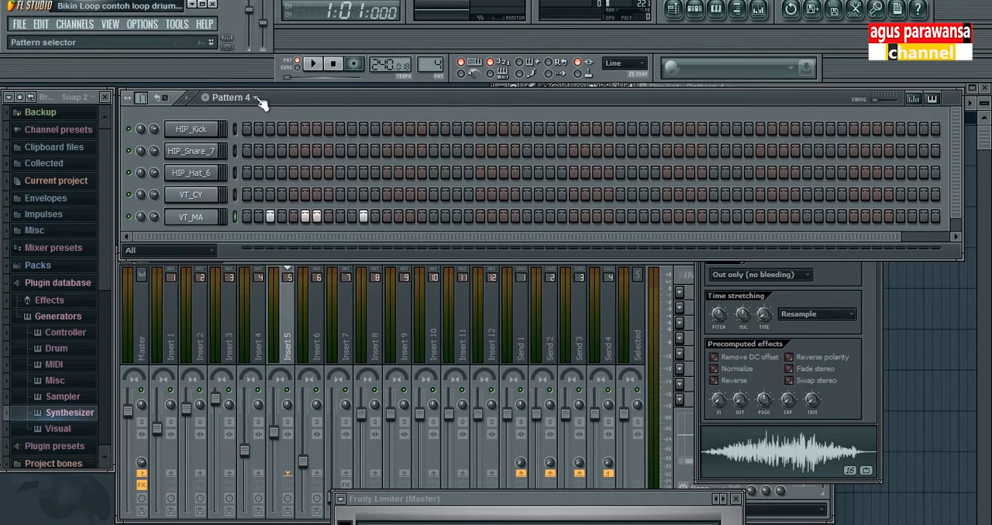
click(207, 98)
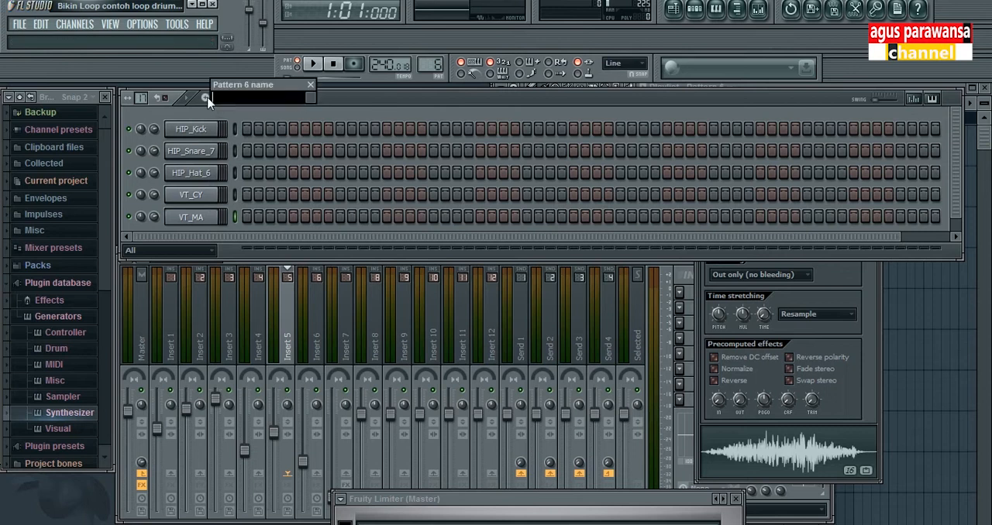
click(318, 91)
click(256, 99)
click(262, 106)
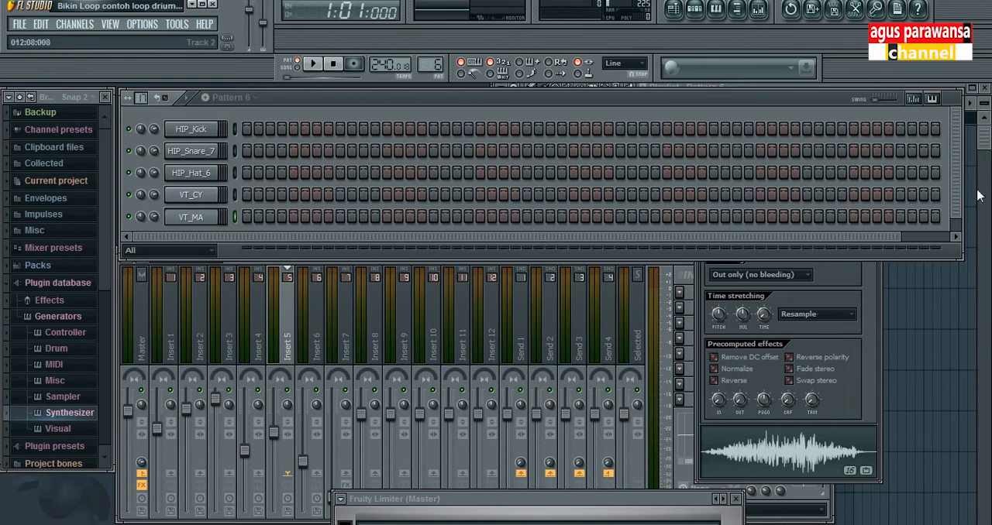
click(984, 142)
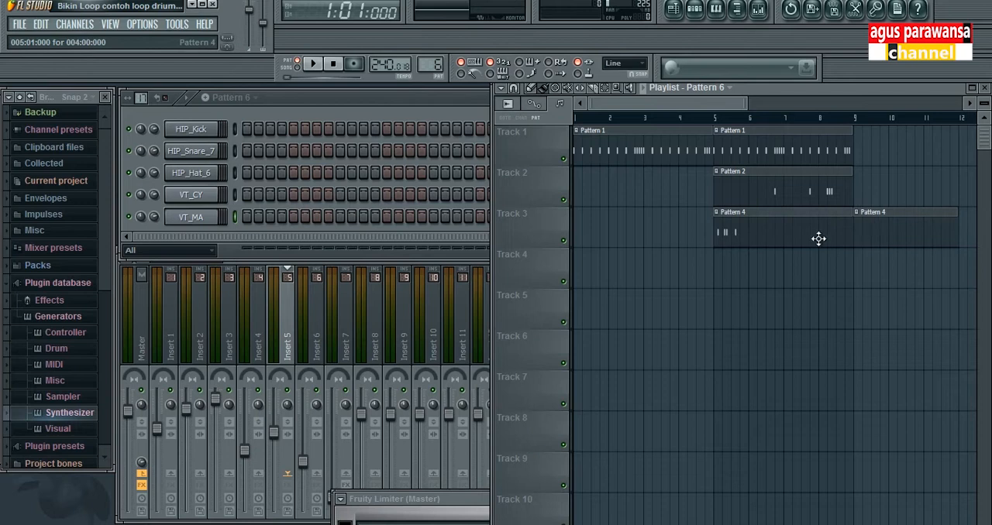
Step: Preview the HIP_Kick sample from its channel settings and return to the step sequencer
click(372, 101)
click(200, 130)
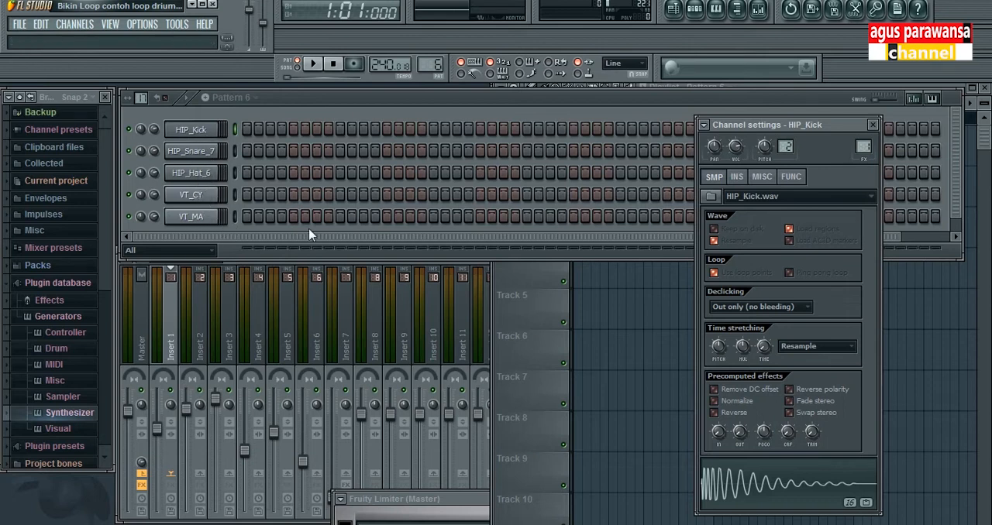
click(475, 103)
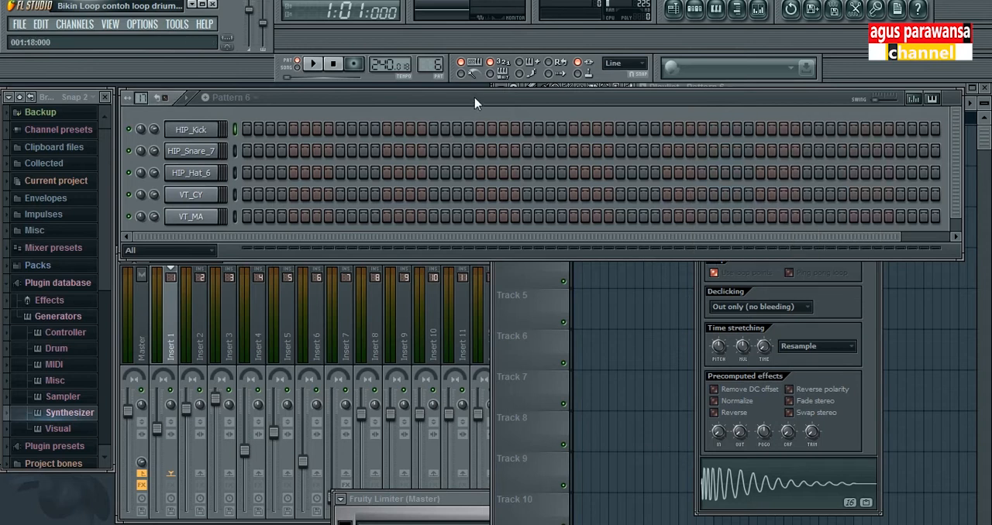
Step: Switch to pattern 1, play it and stop playback
click(232, 97)
click(240, 111)
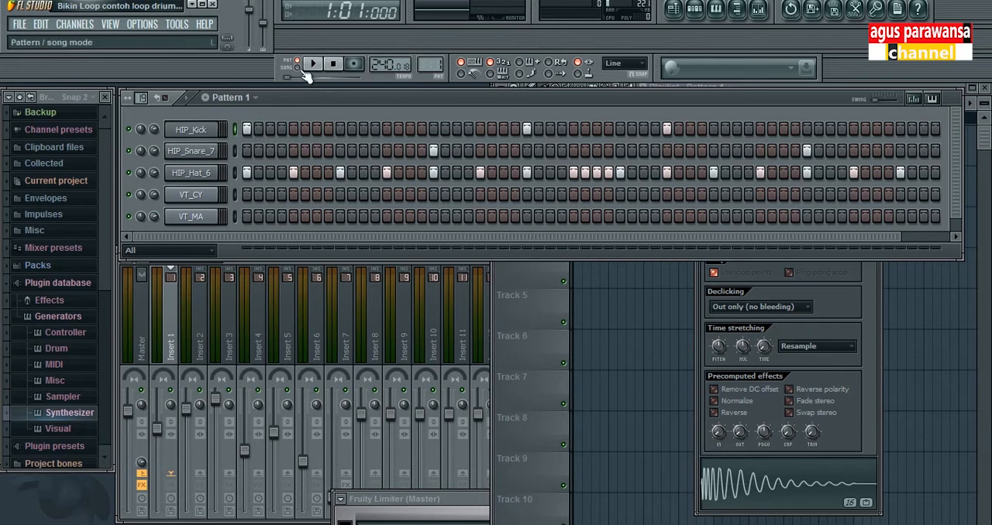
key(space)
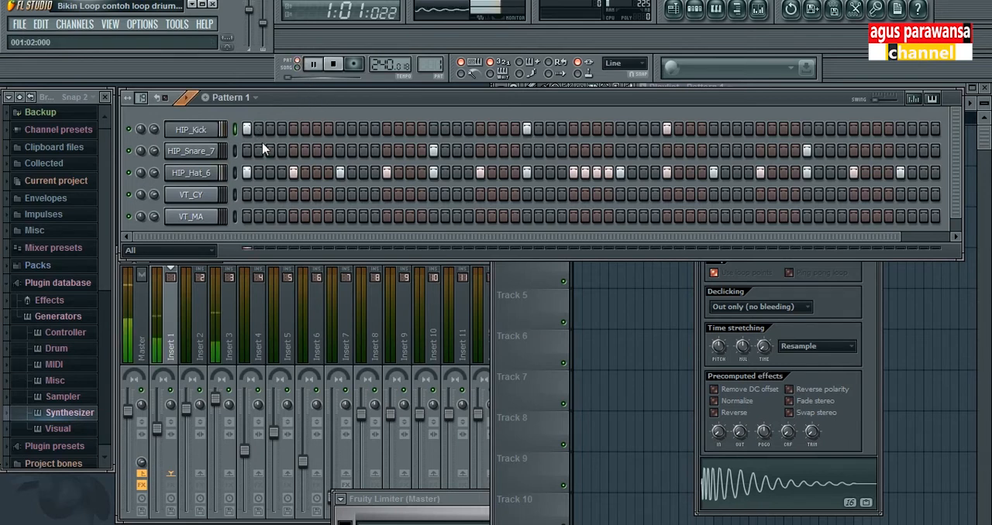
key(space)
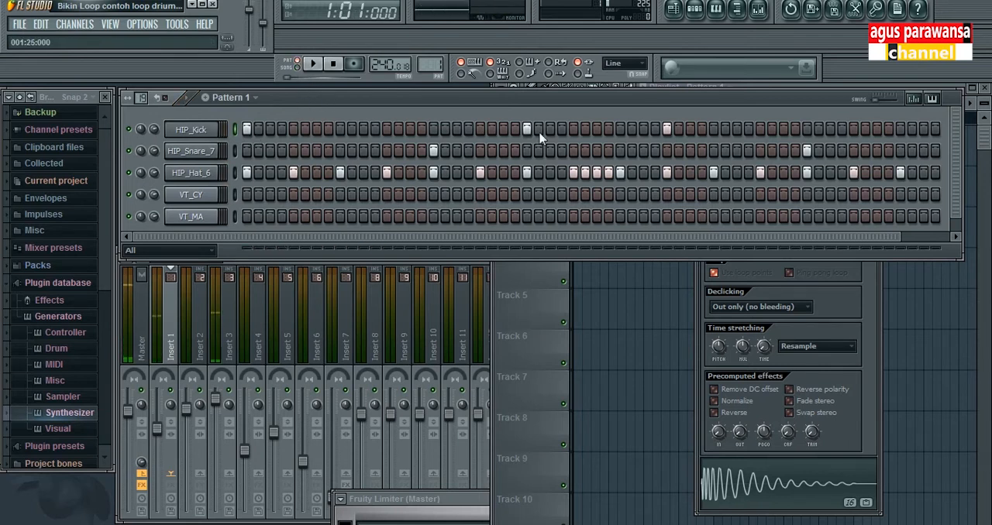
Step: Try pattern 1 with extra HIP_Hat_6 hits on steps 3 and 7, remove them and replay the pattern
click(270, 172)
click(293, 172)
click(316, 172)
key(space)
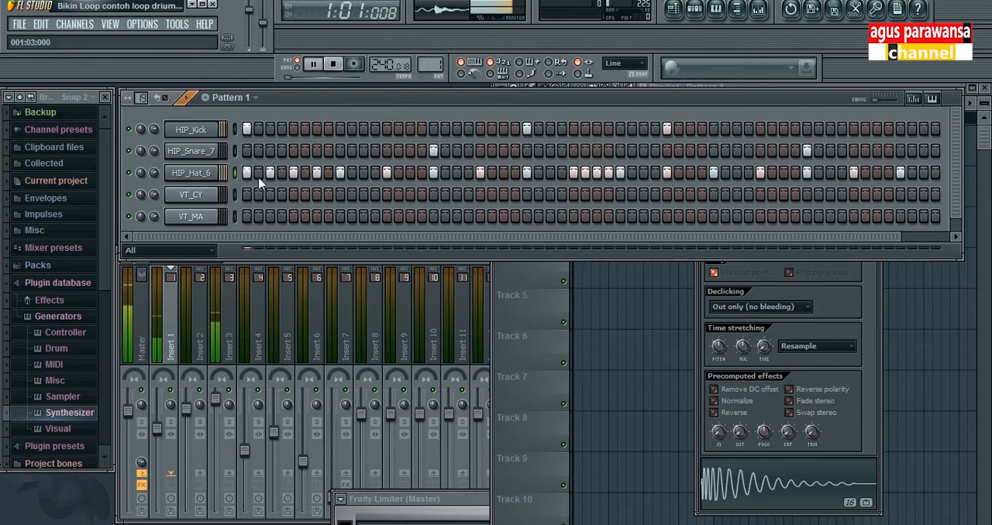
key(space)
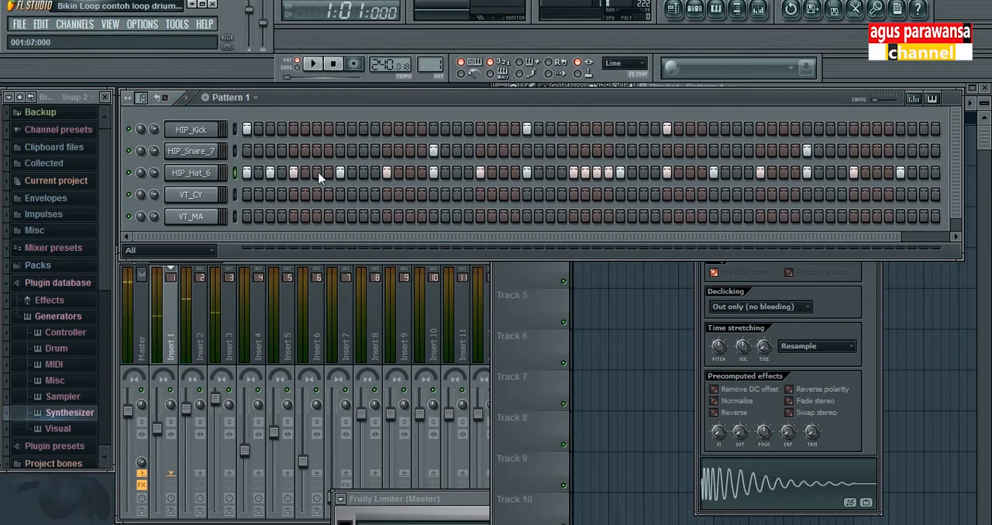
key(space)
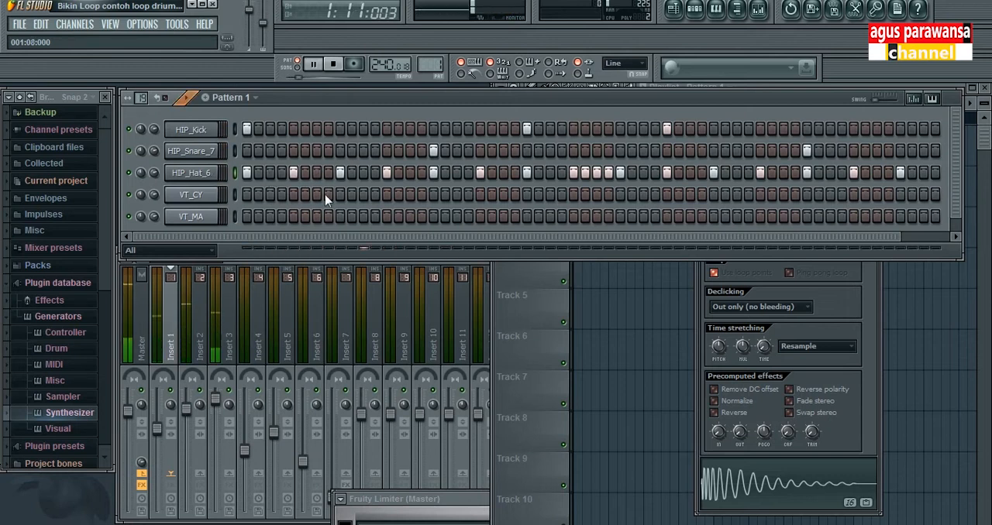
key(space)
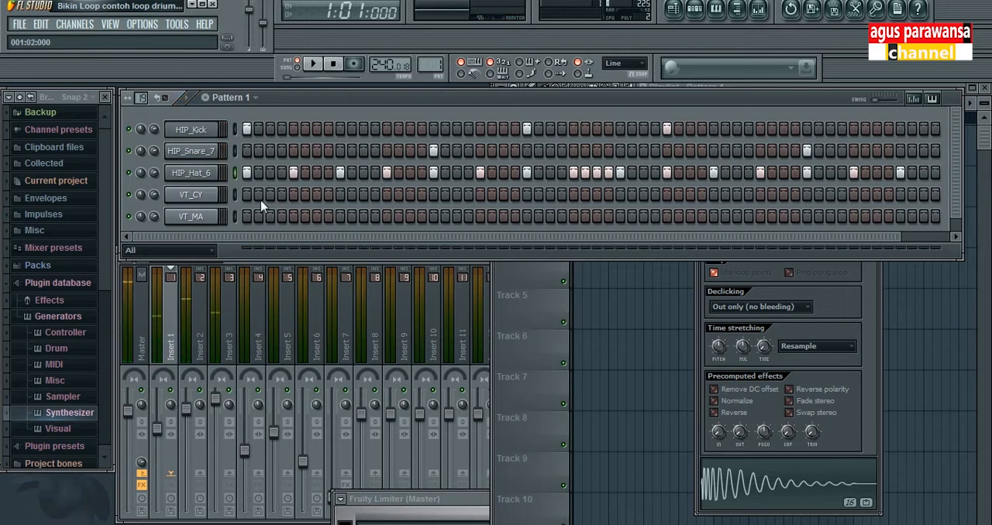
Step: Try an extra HIP_Snare_7 hit on step 25 during playback of pattern 1, stop and remove it
click(434, 153)
key(space)
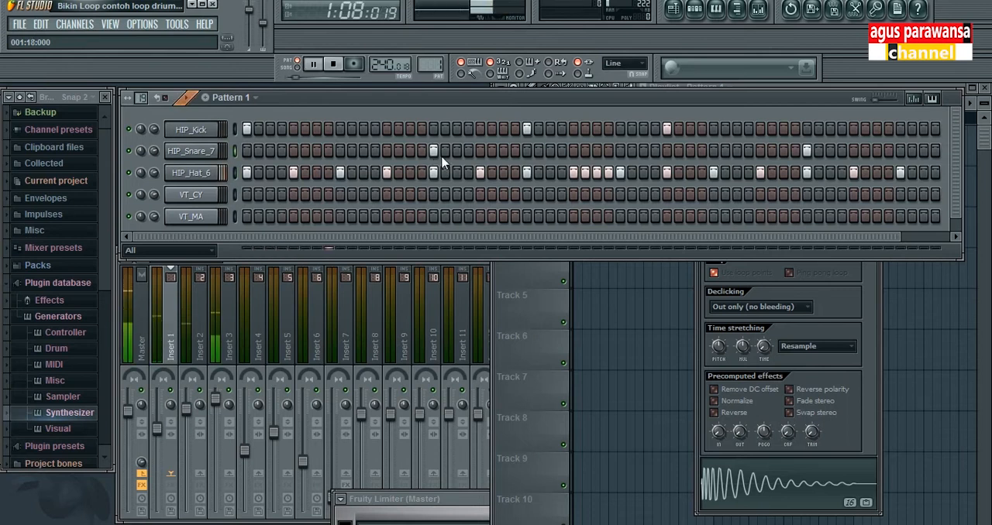
click(527, 150)
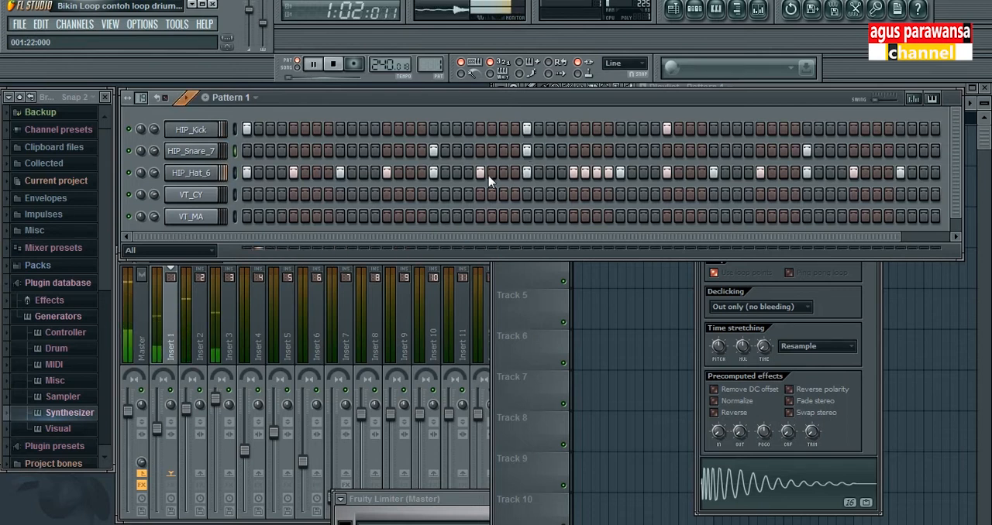
key(space)
click(530, 153)
Step: Try pattern 1 with extra HIP_Snare_7 hits on steps 46 to 48, remove them and replay the pattern
click(783, 151)
click(771, 151)
key(space)
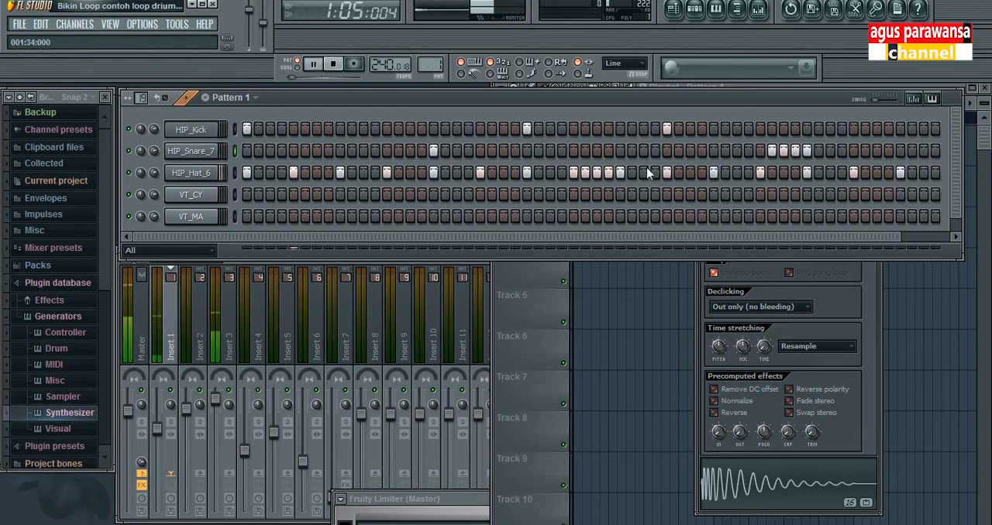
click(783, 151)
key(space)
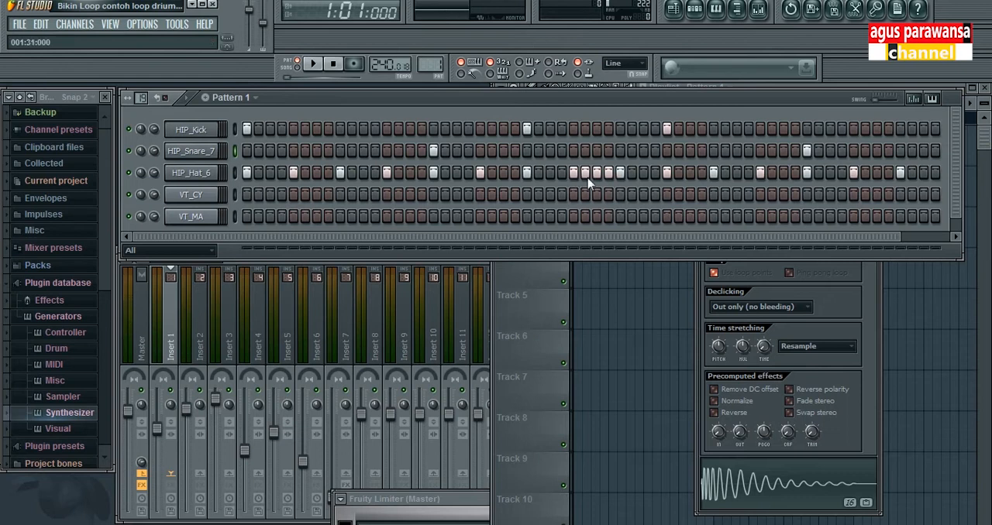
key(space)
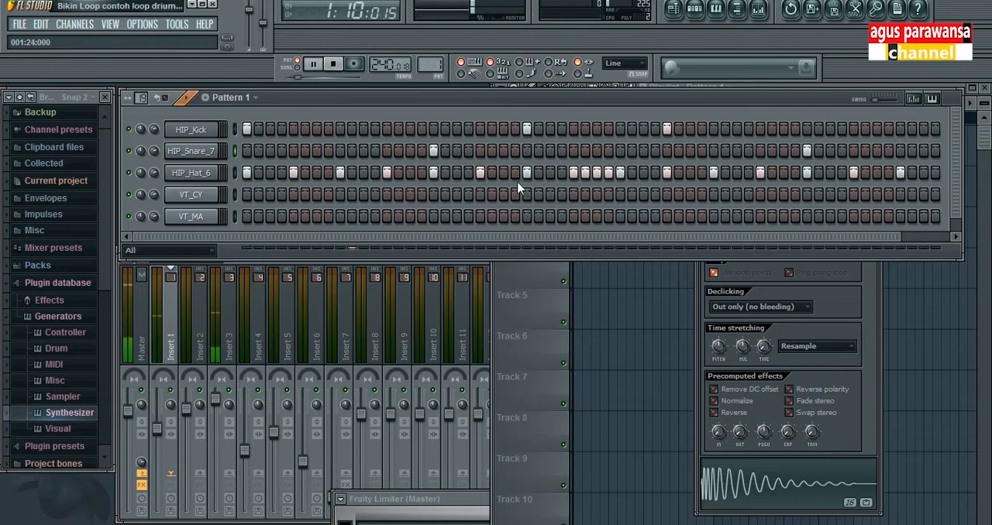
key(space)
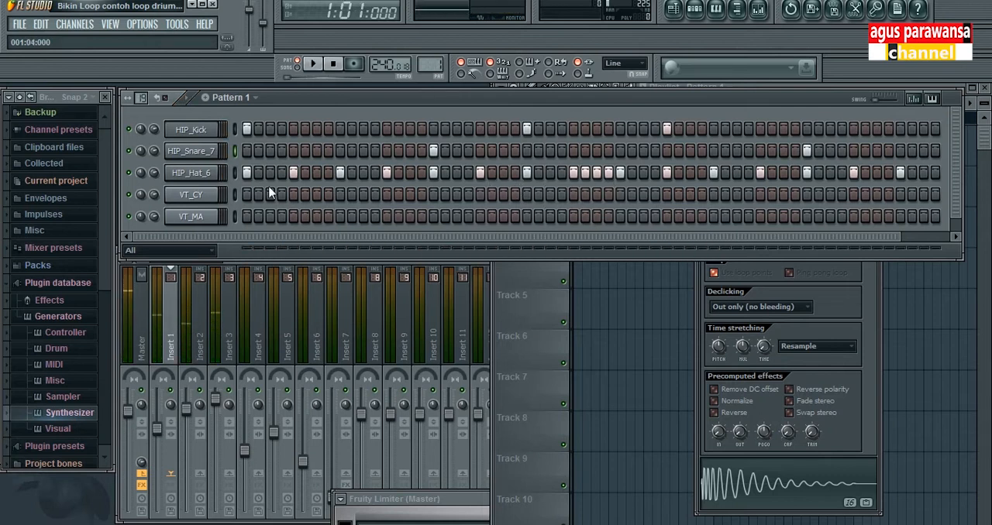
Step: Switch to pattern 2 and preview the VT_CY and VT_MA samples from their channel settings
drag(559, 101, 559, 116)
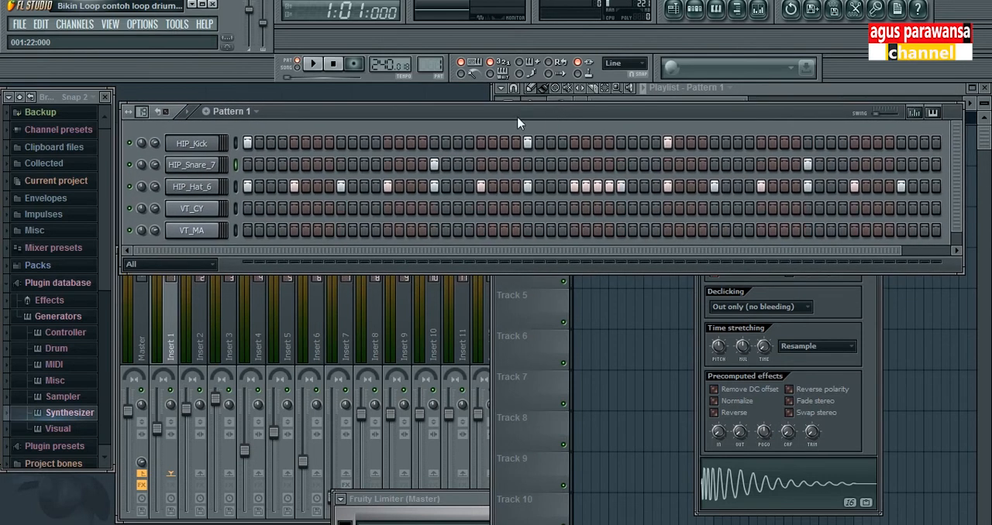
click(257, 112)
click(233, 141)
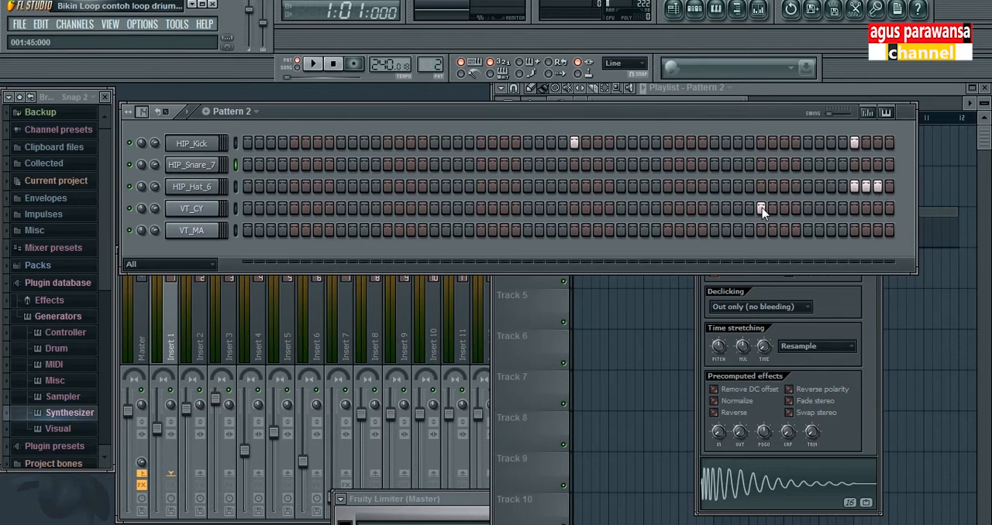
click(214, 210)
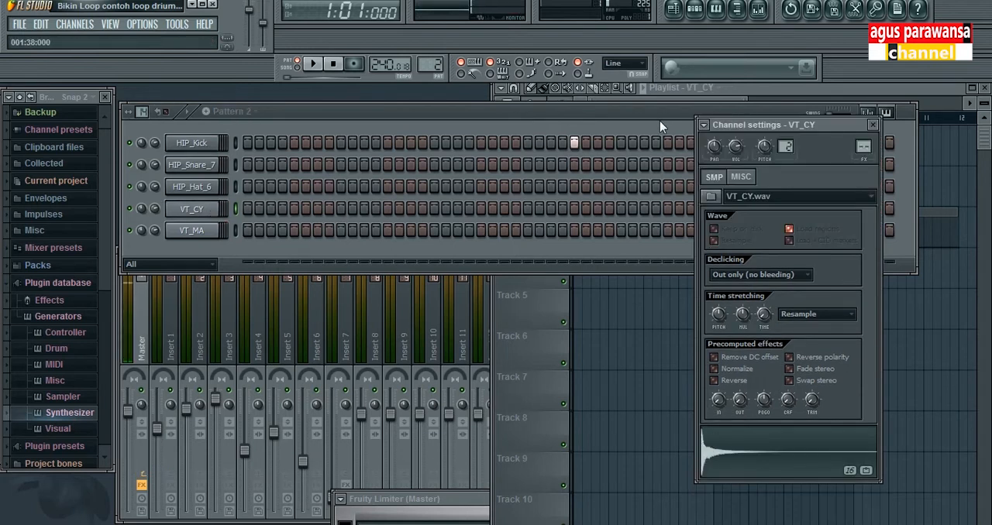
click(639, 115)
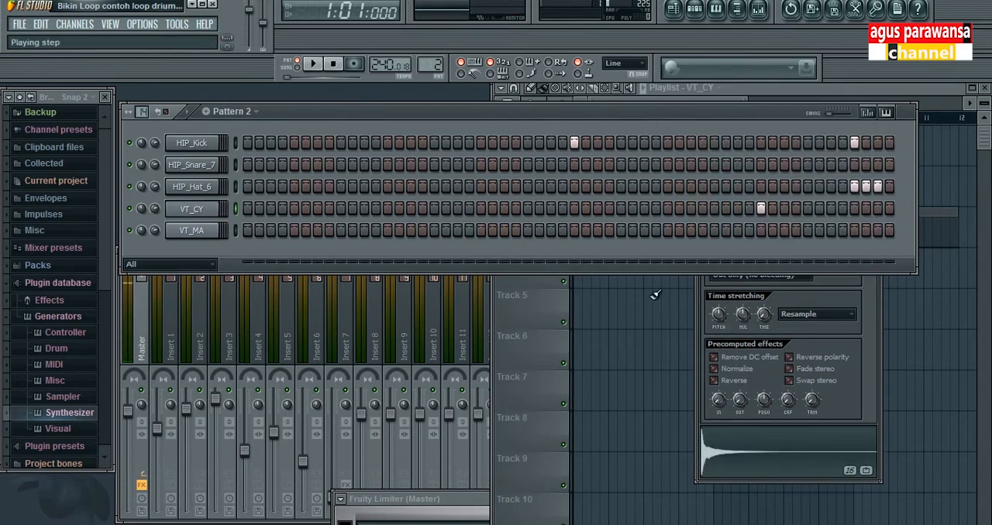
click(193, 232)
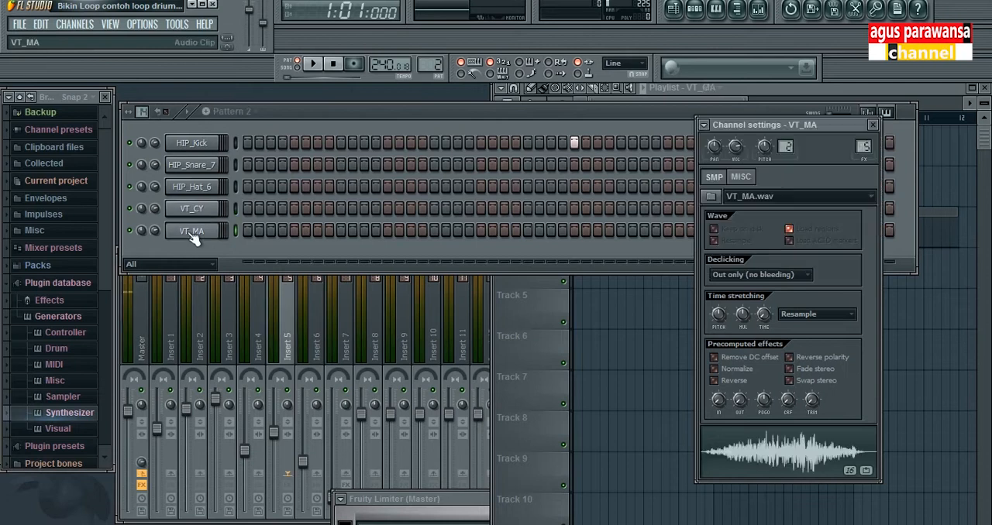
click(663, 116)
Step: View patterns 3 and 4, and preview the VT_MA sample from its channel settings
click(256, 111)
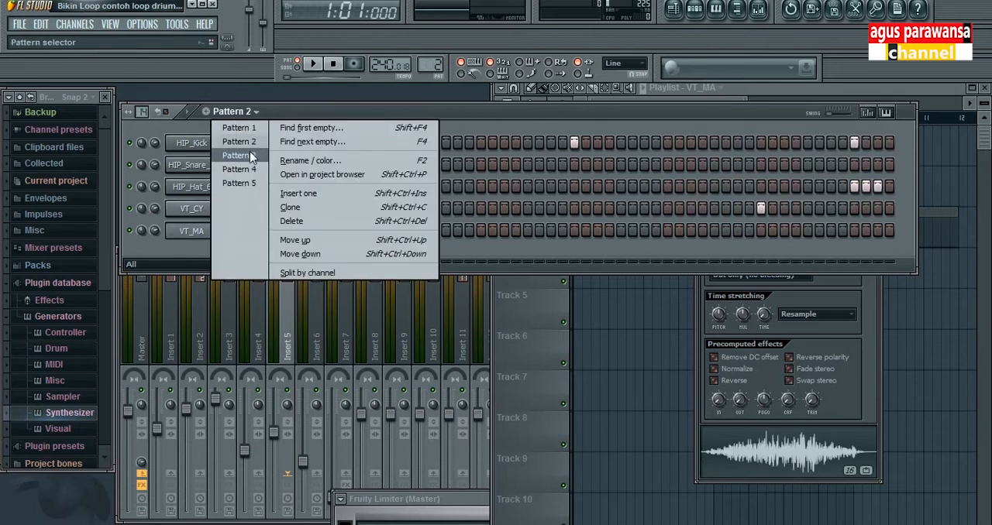
click(249, 153)
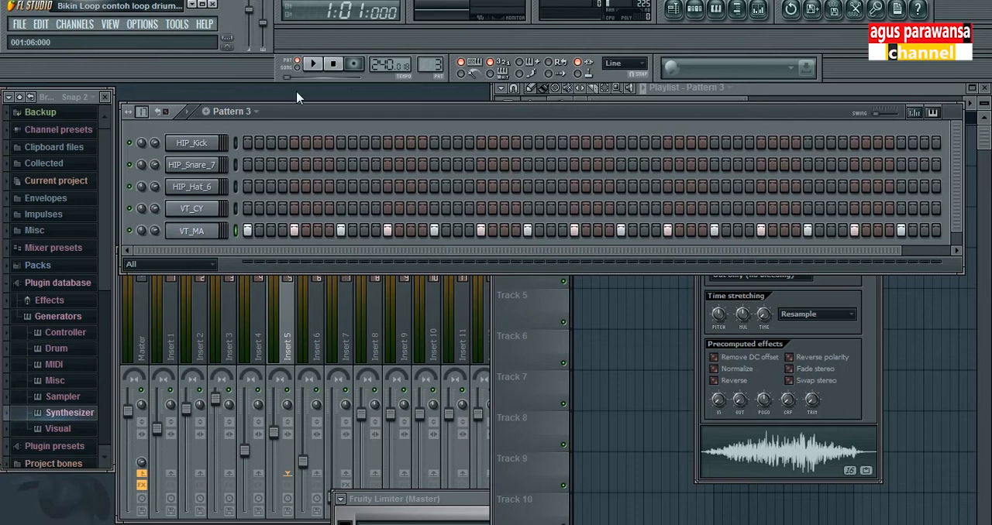
click(256, 112)
click(251, 168)
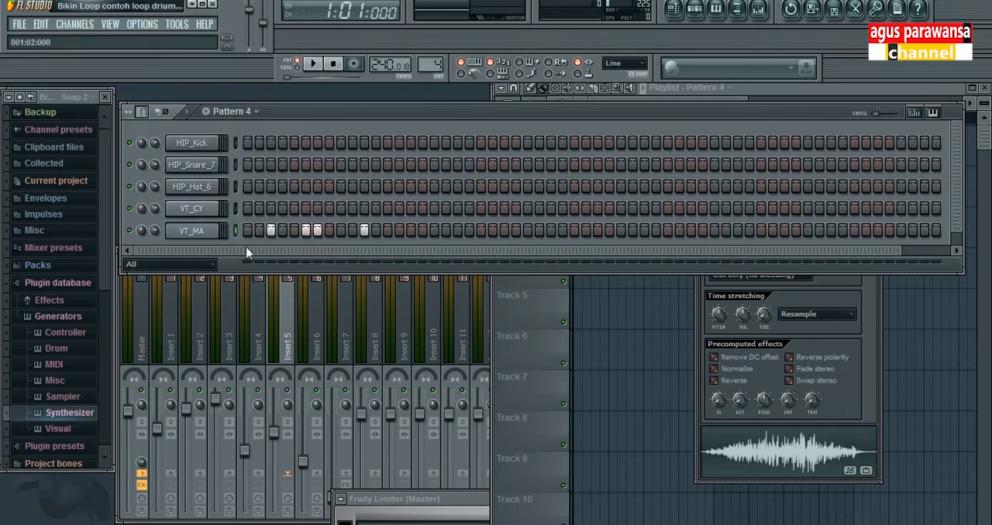
click(210, 233)
click(210, 233)
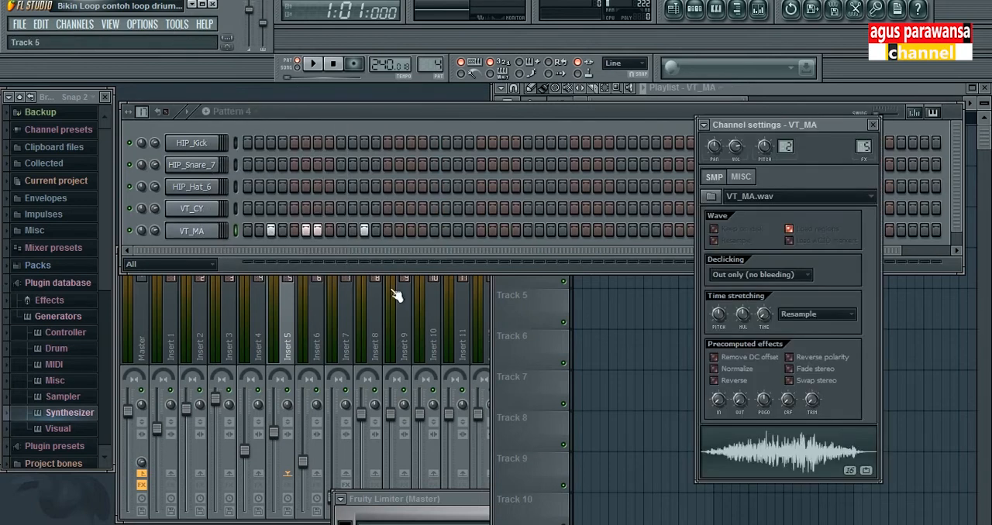
Step: Switch to song mode, play the playlist arrangement from the start and stop playback
click(785, 93)
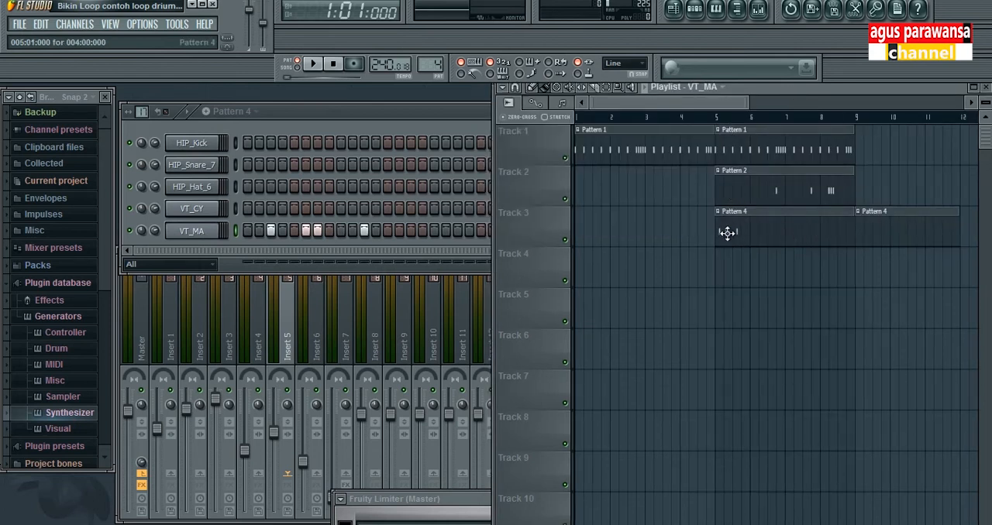
drag(583, 119, 580, 116)
click(327, 125)
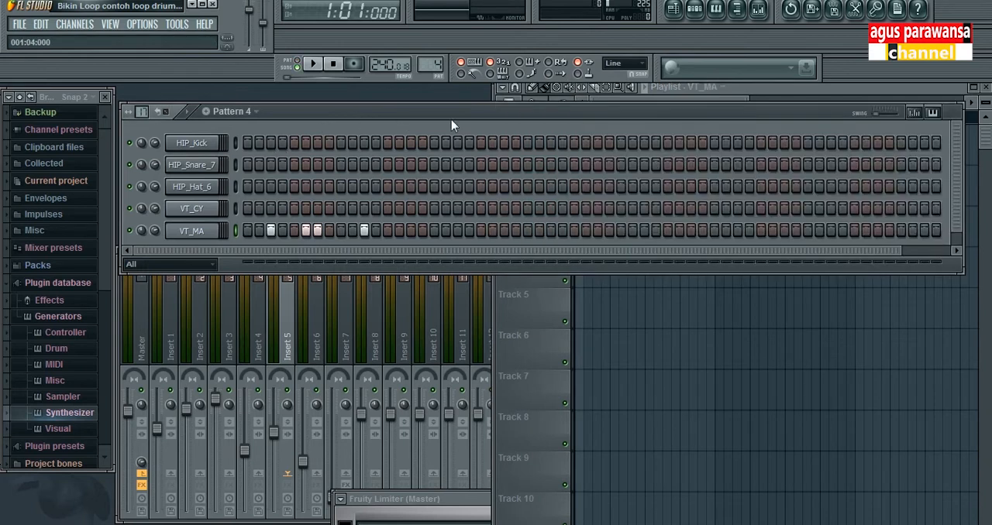
click(810, 93)
key(space)
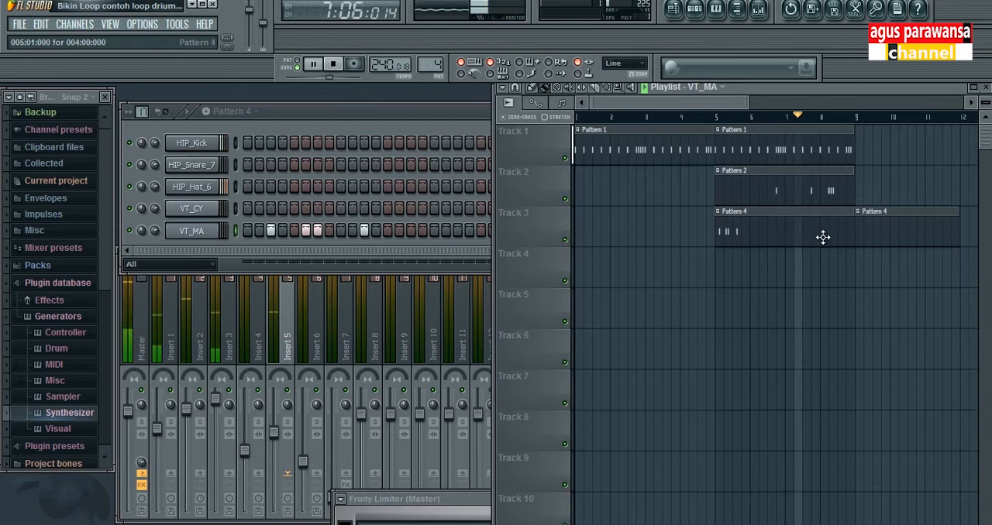
key(space)
Step: Preview the HIP_Kick sample from its channel settings and switch back to pattern 1
click(364, 111)
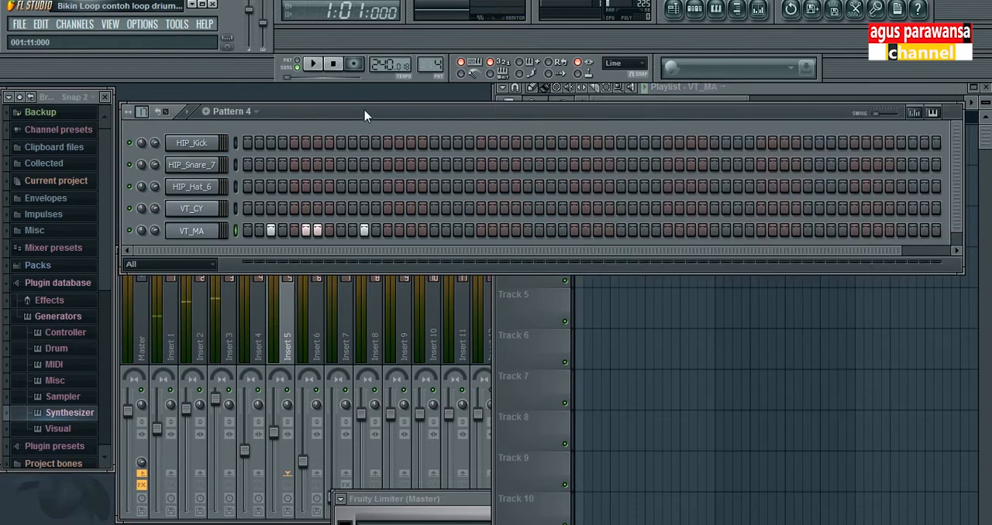
click(207, 147)
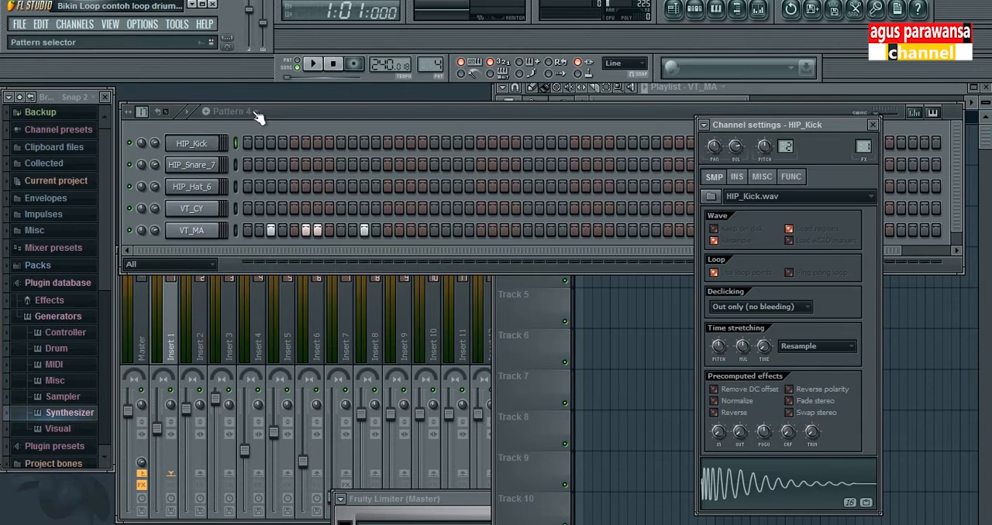
click(257, 113)
click(240, 127)
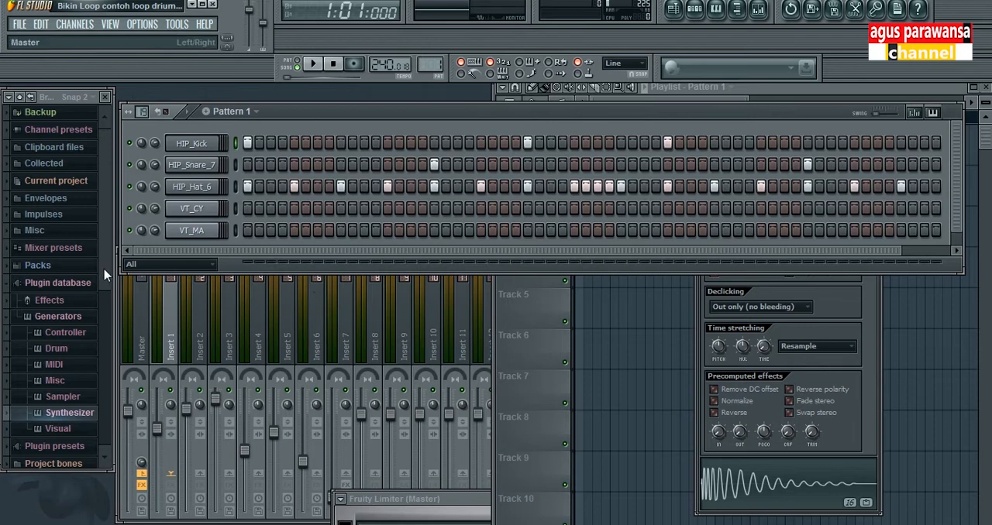
scroll(103, 270, down, 3)
scroll(101, 248, up, 3)
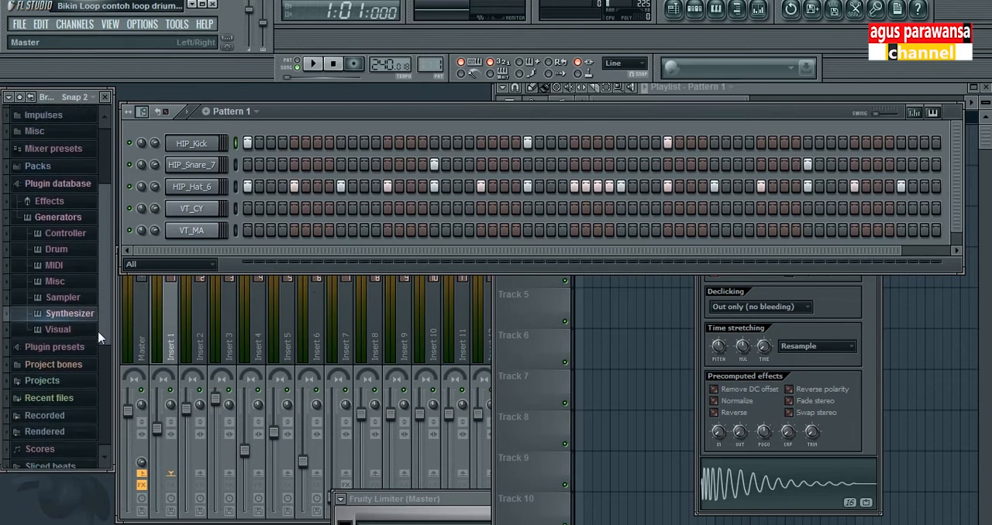
Step: Move the step sequencer below the playlist's first track and play the song from the middle of bar 2 with both in view
drag(307, 111, 301, 97)
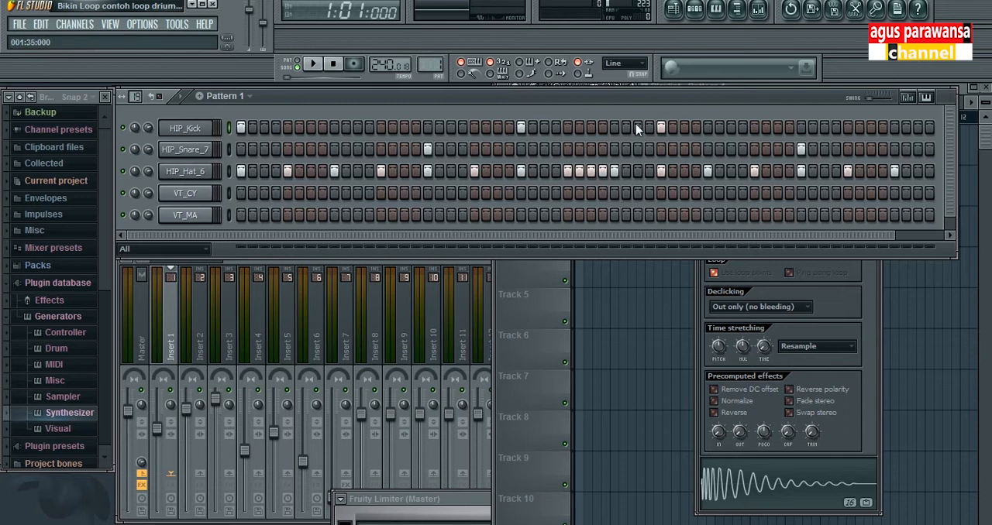
drag(717, 92, 722, 189)
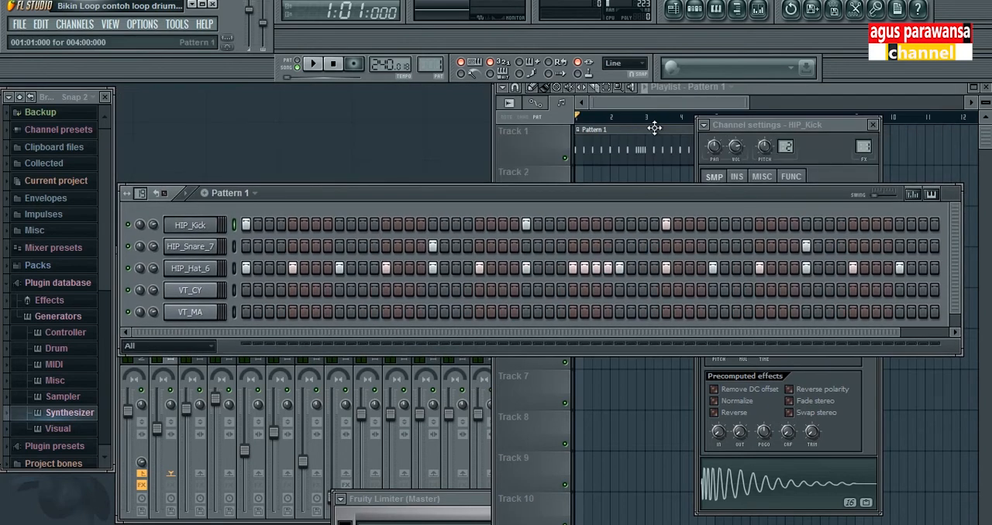
click(632, 117)
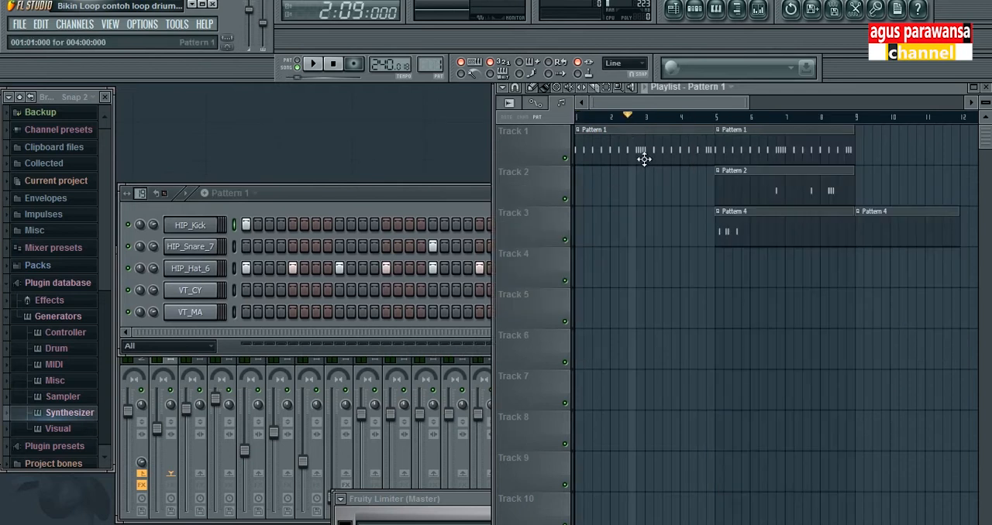
key(space)
key(space)
key(F6)
key(space)
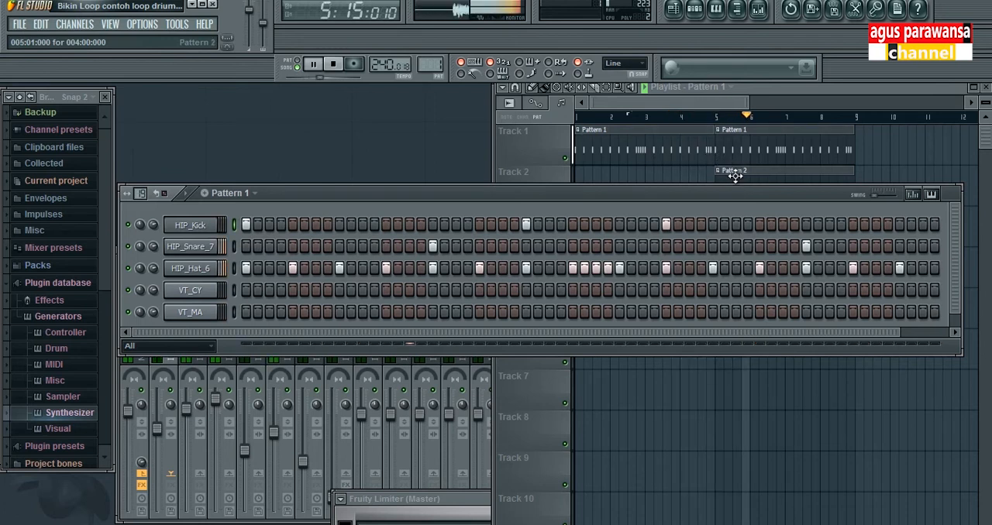
Step: Stop playback and move the step sequencer back up over the playlist's first tracks
key(space)
drag(538, 193, 538, 97)
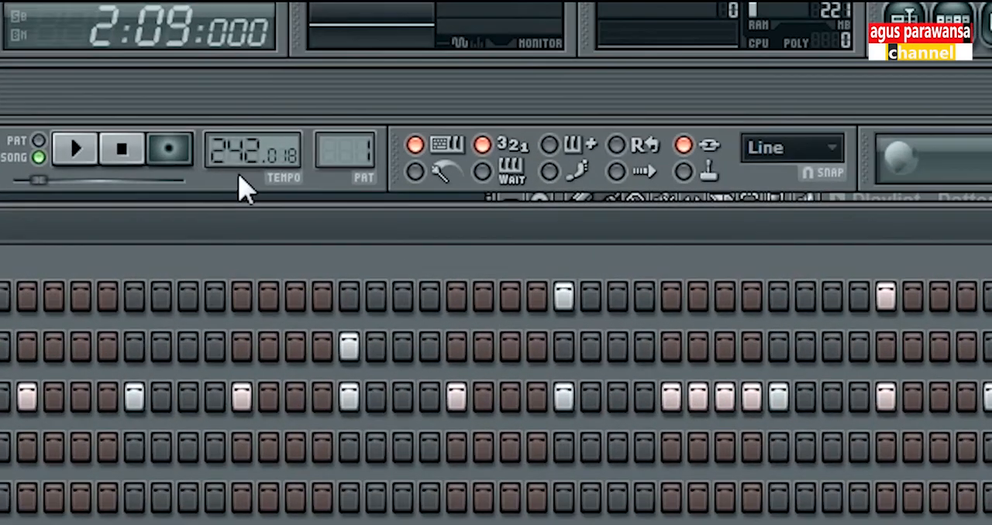
Step: Set the tempo to 240.018 and try an extra HIP_Hat_6 hit on step 28 of pattern 1
scroll(235, 159, down, 2)
click(648, 398)
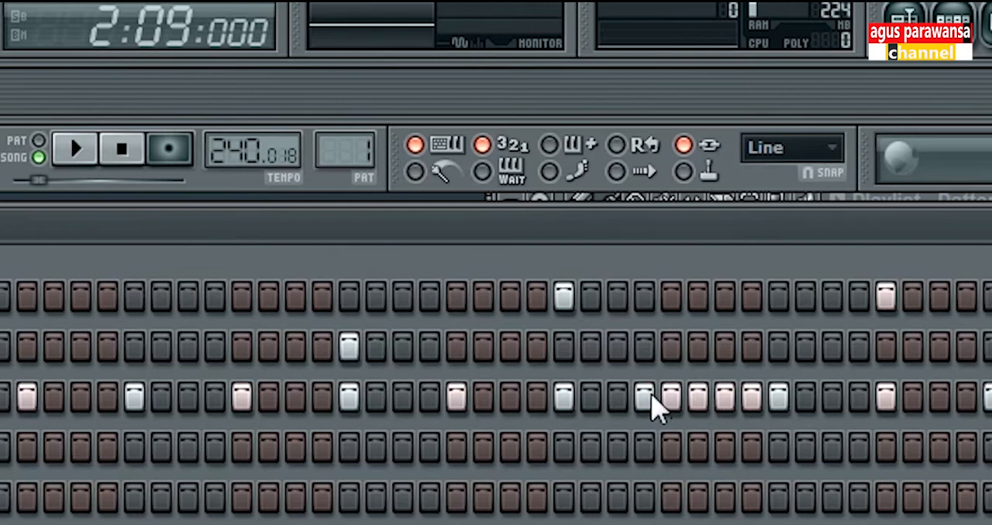
click(649, 399)
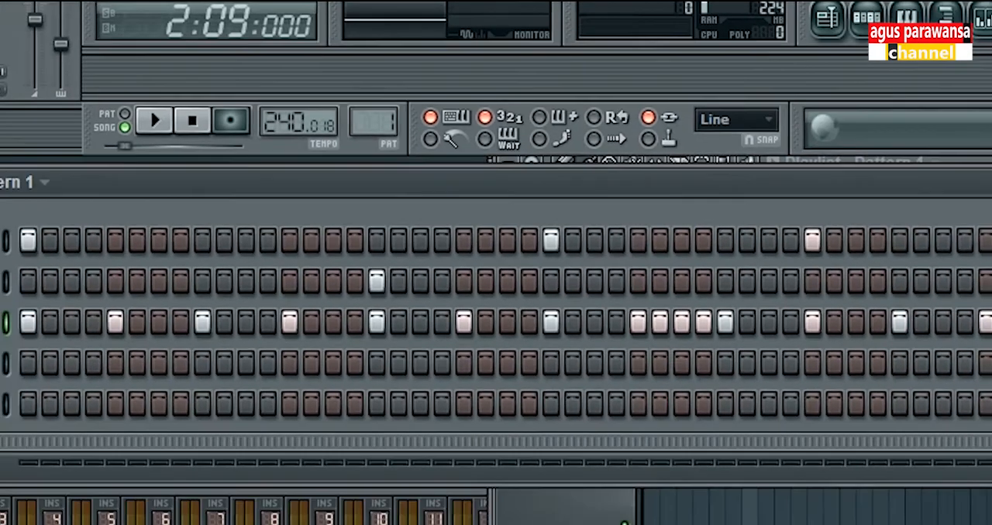
Step: In an empty project, enter Hat hits on steps 1, 5, 9 and 13 plus a Kick on step 1, and play the pattern
click(212, 4)
click(562, 322)
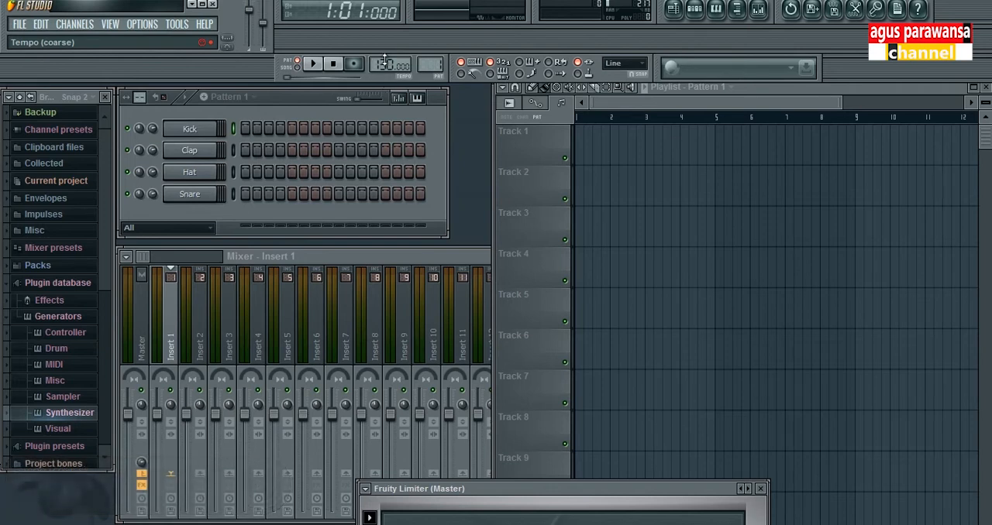
click(244, 172)
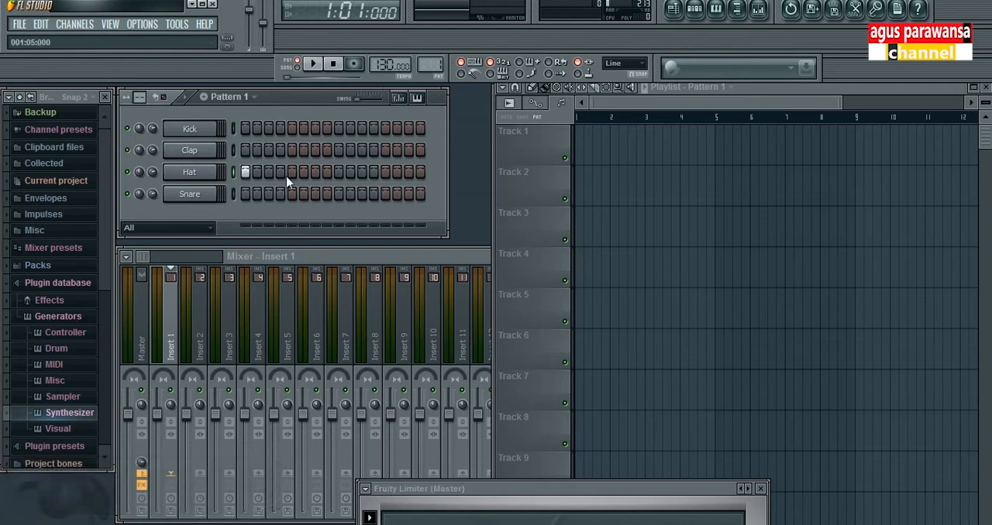
click(338, 172)
click(385, 172)
click(245, 130)
key(space)
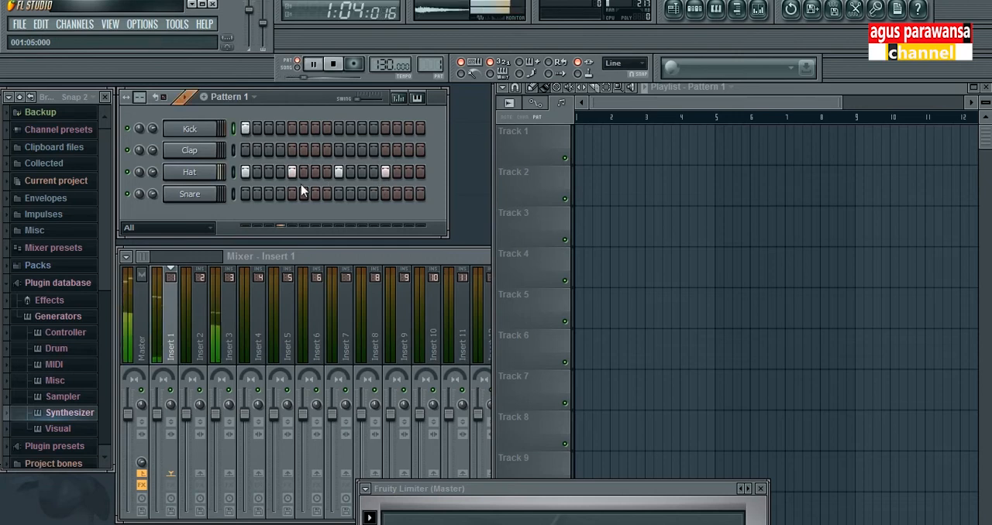
key(space)
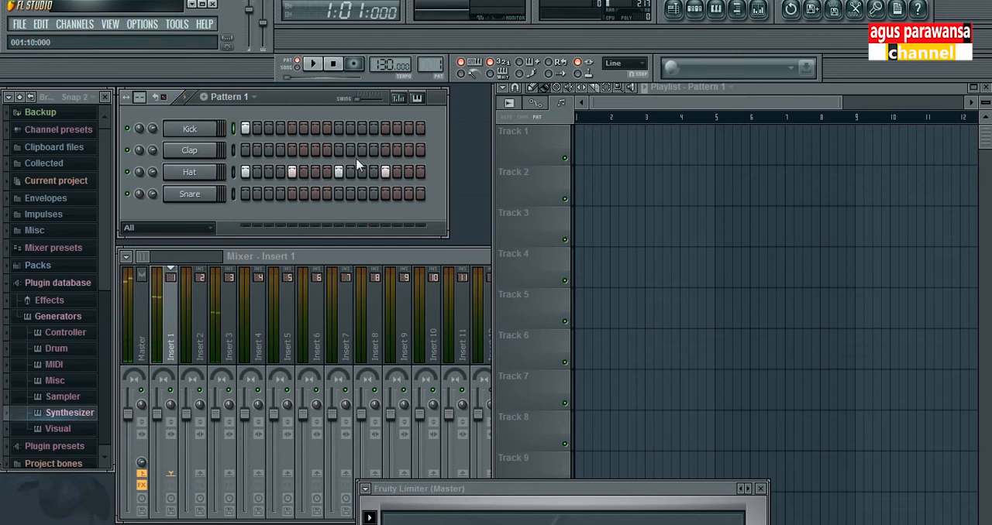
Step: Add extra Hat hits on steps 3, 4 and 6, replaying the pattern to hear the denser rhythm
click(268, 172)
key(space)
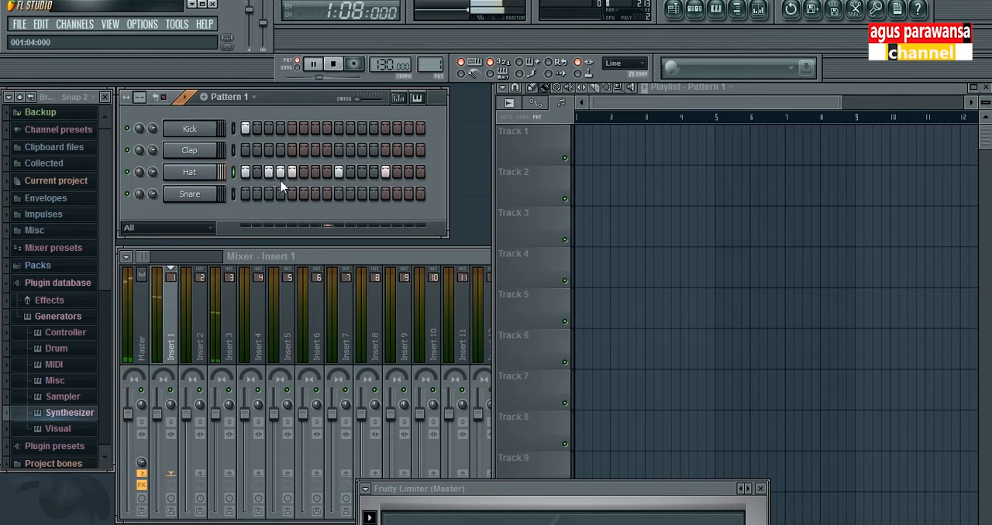
key(space)
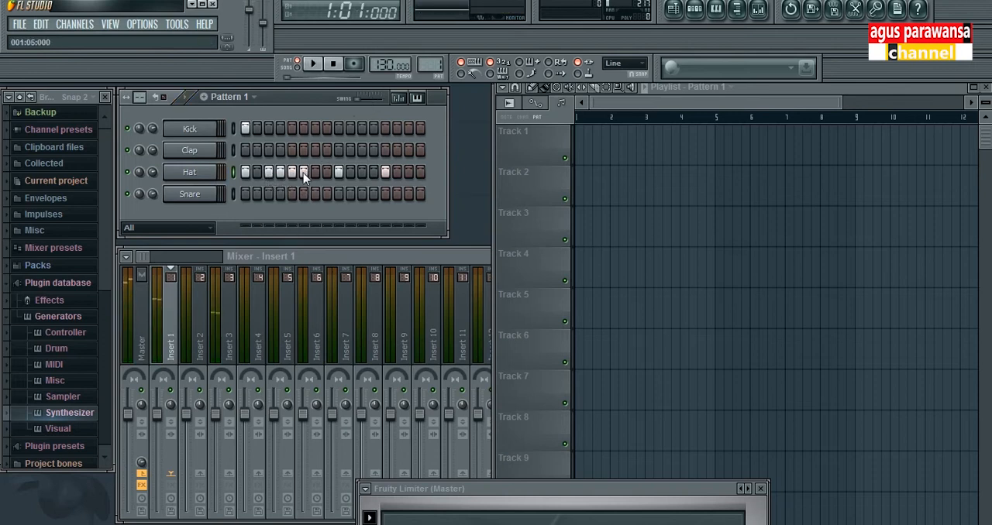
key(space)
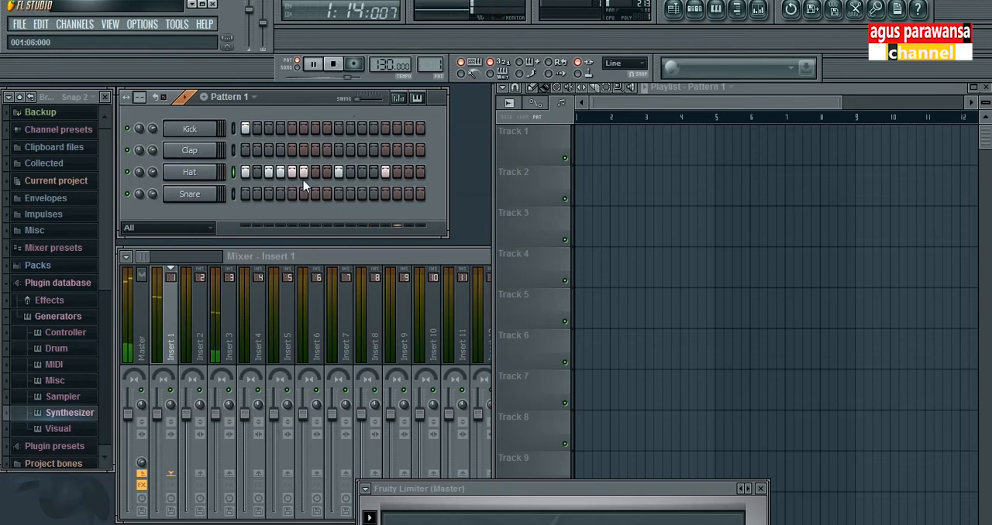
key(space)
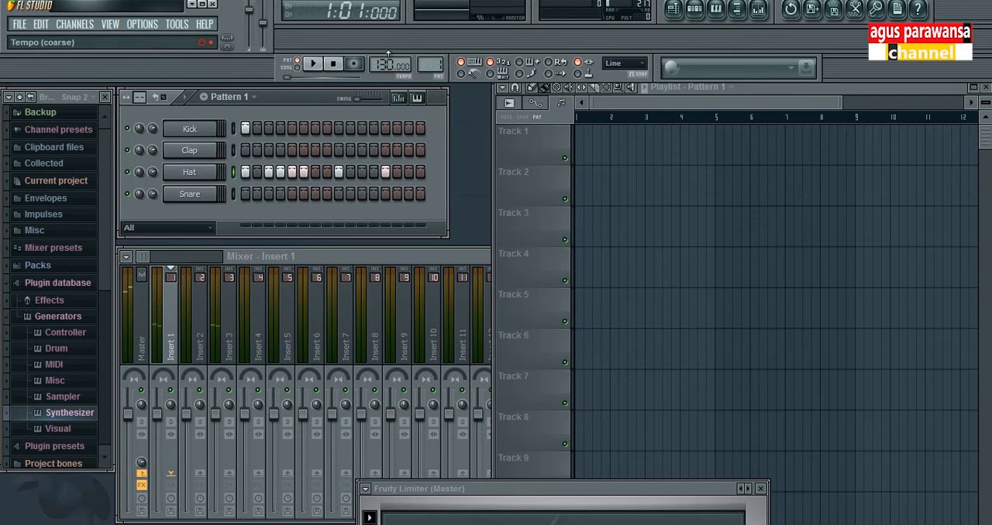
Step: Reopen the project "Bikin Loop contoh loop drum" without saving the untitled one
click(23, 27)
click(34, 67)
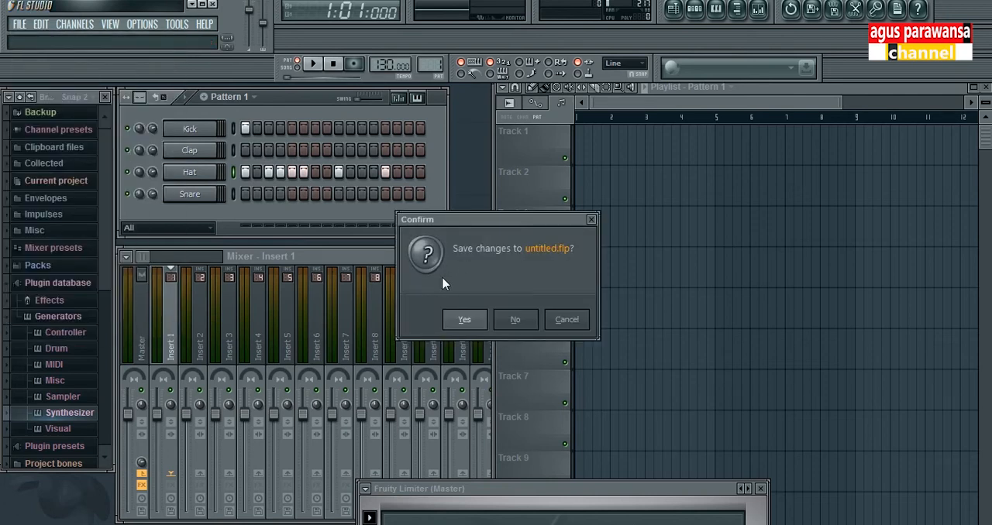
click(513, 324)
click(496, 204)
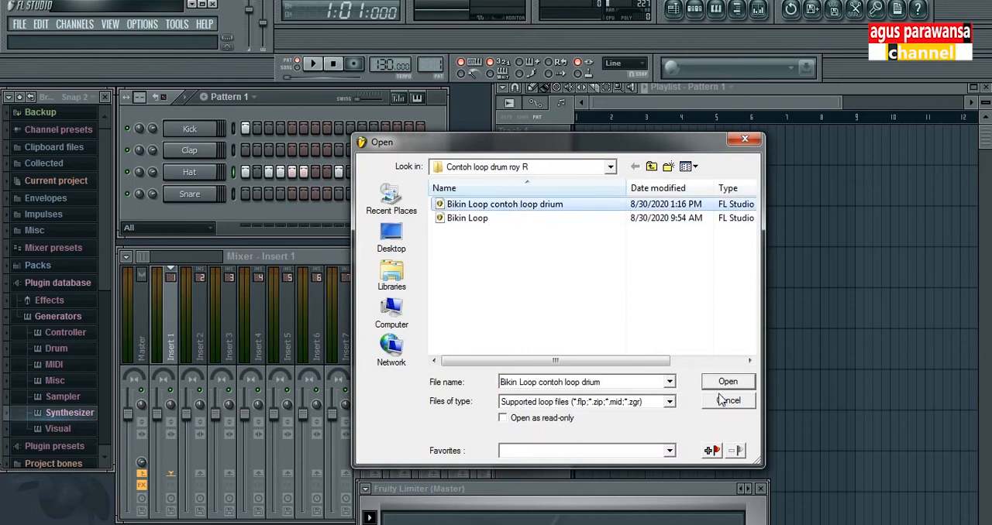
click(724, 382)
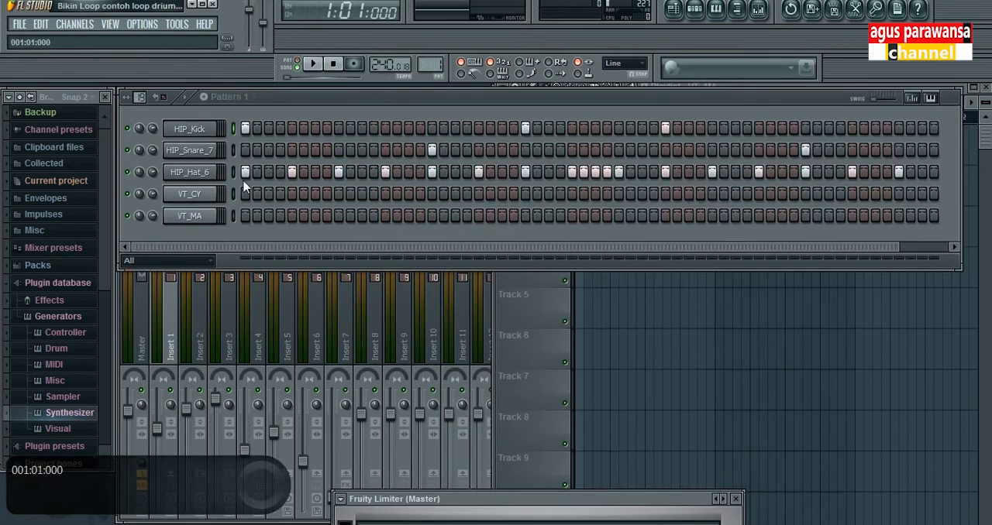
Step: Try extra HIP_Hat_6 hits on steps 22 to 24 of pattern 1 and remove them again
click(502, 173)
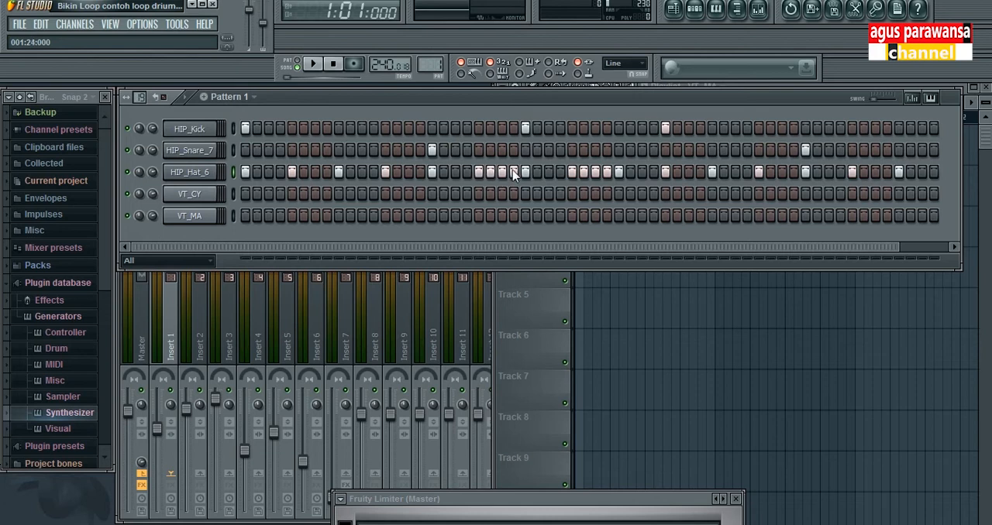
right_click(514, 173)
right_click(502, 173)
right_click(491, 173)
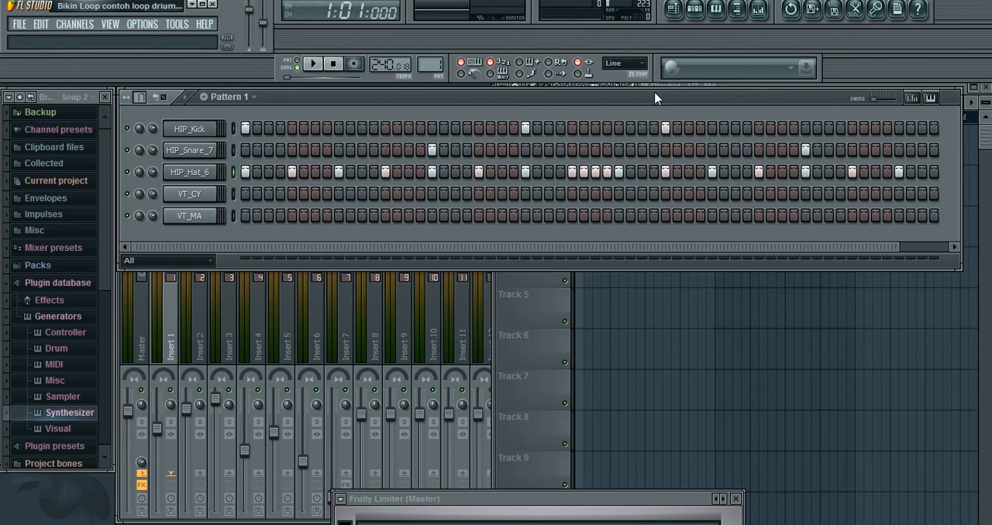
Step: Play the song arrangement from the start into bar 9 and stop playback
key(space)
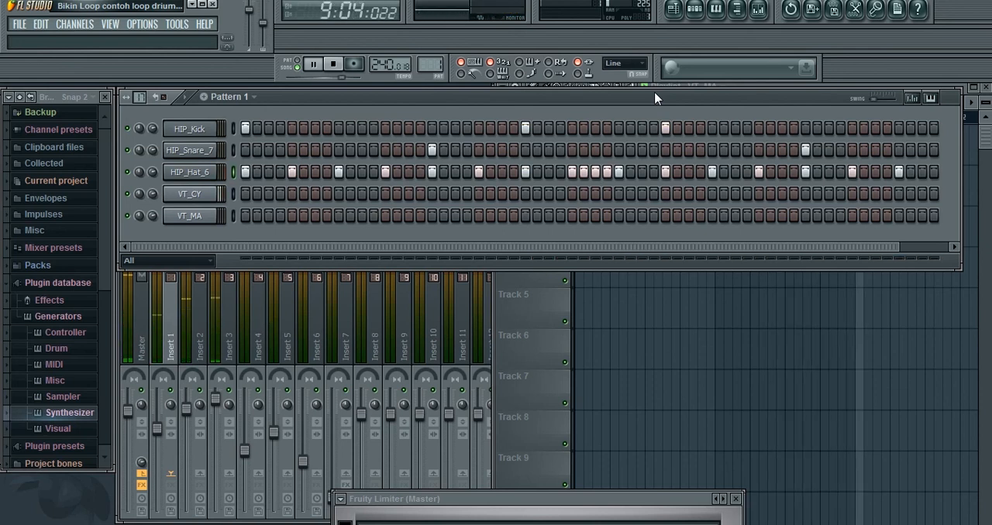
key(space)
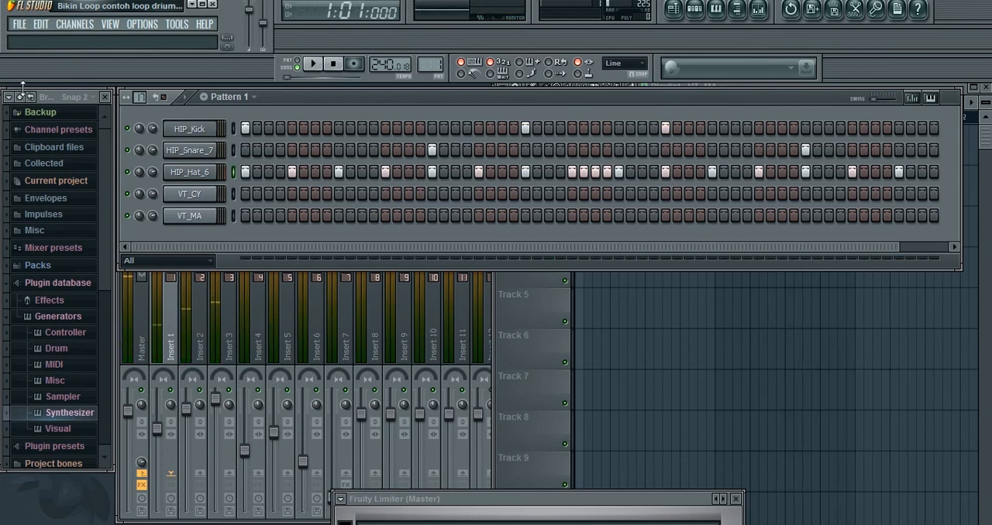
Step: Open the list of project file commands
click(23, 24)
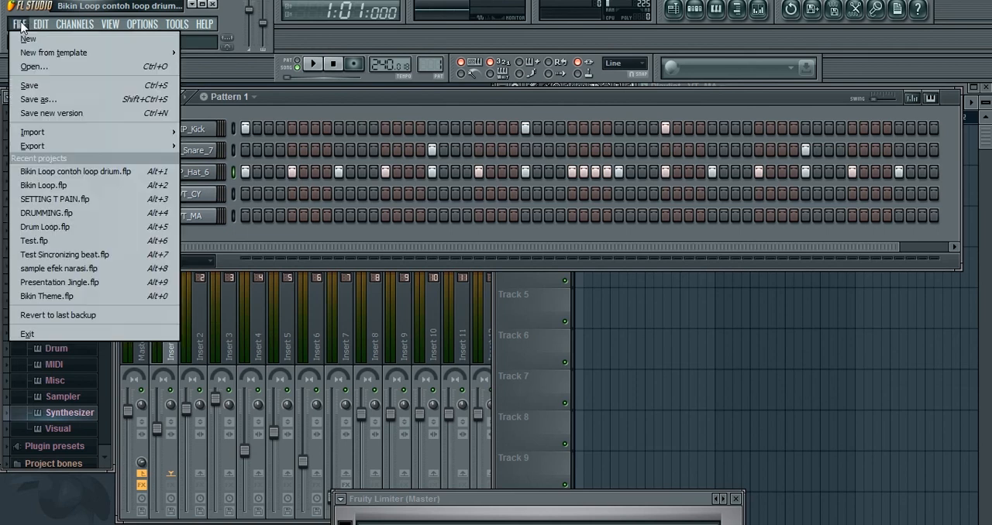